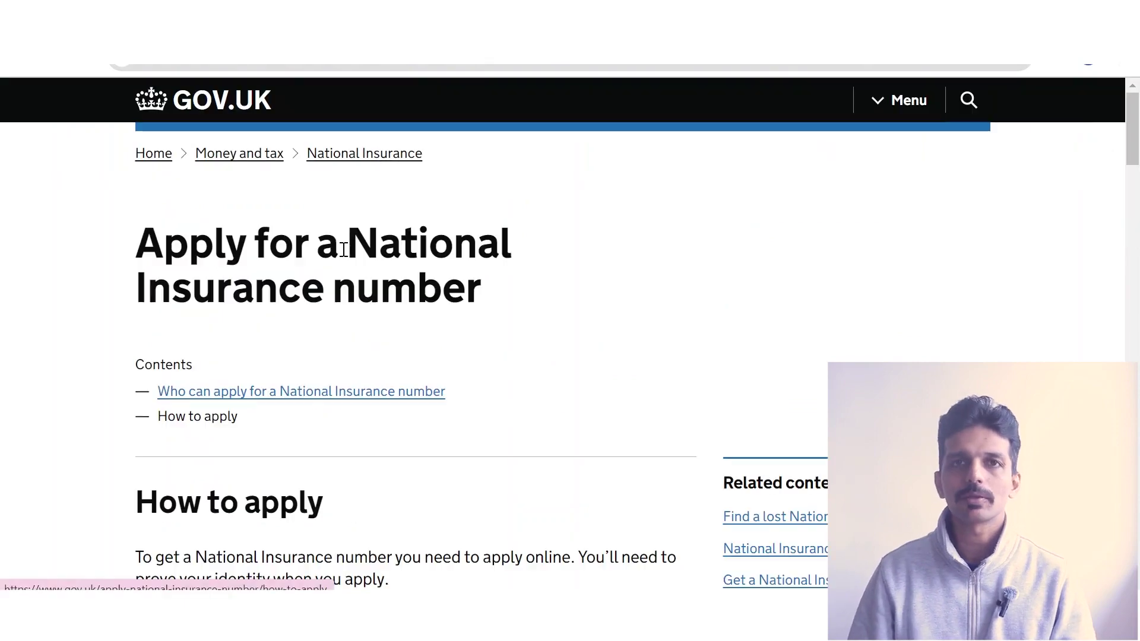
# Read the How to apply page, covering the required documents, proving identity and what to do if photos cannot be uploaded
pyautogui.scroll(-3, 343, 247)
pyautogui.moveTo(451, 379); pyautogui.dragTo(661, 380)
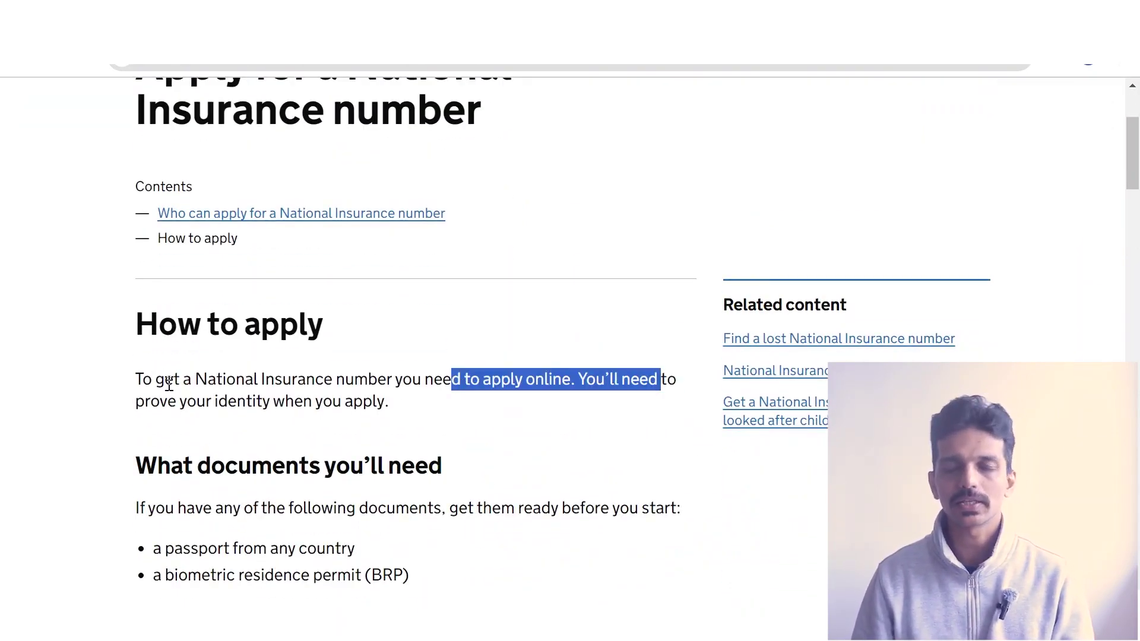
pyautogui.click(426, 411)
pyautogui.moveTo(247, 402); pyautogui.dragTo(323, 401)
pyautogui.scroll(-3, 416, 369)
pyautogui.moveTo(241, 371); pyautogui.dragTo(387, 374)
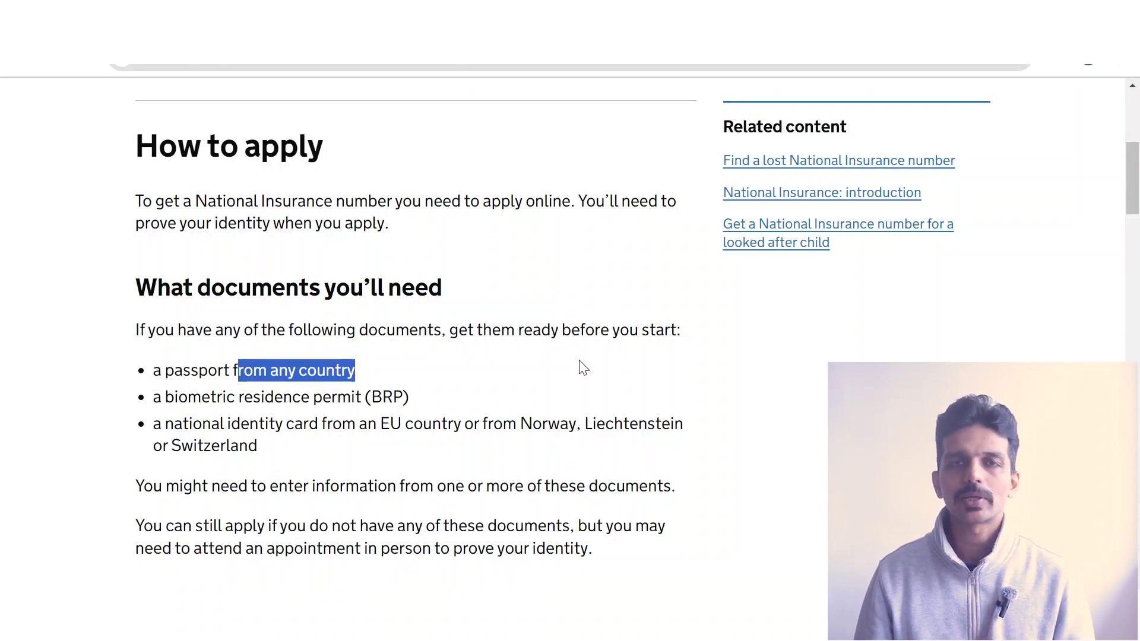
pyautogui.scroll(-4, 569, 344)
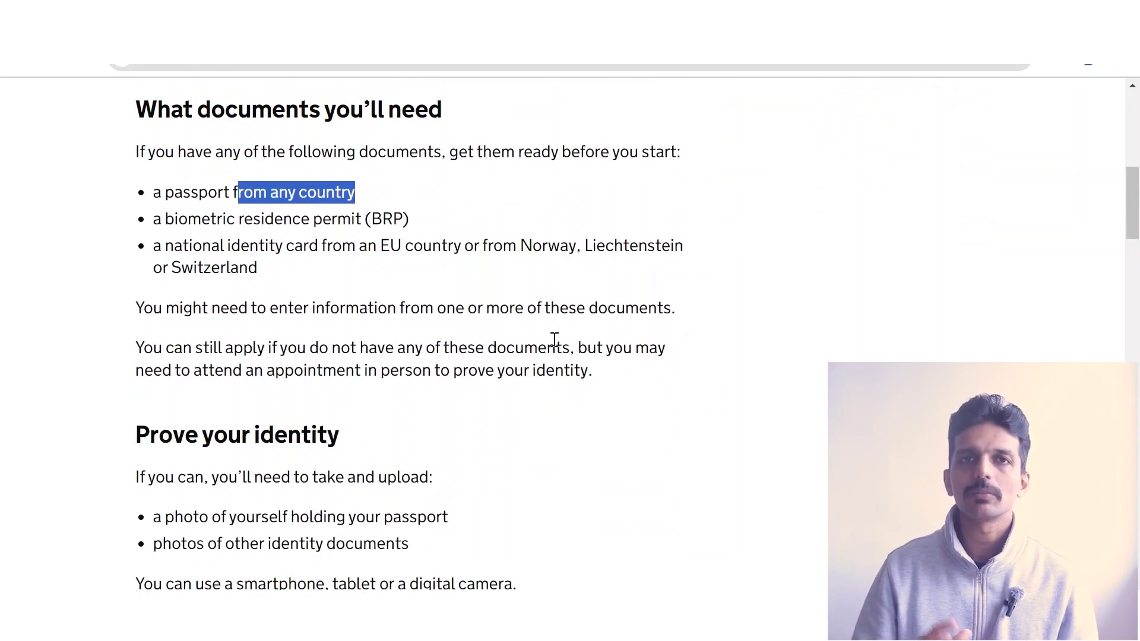
pyautogui.scroll(-2, 505, 314)
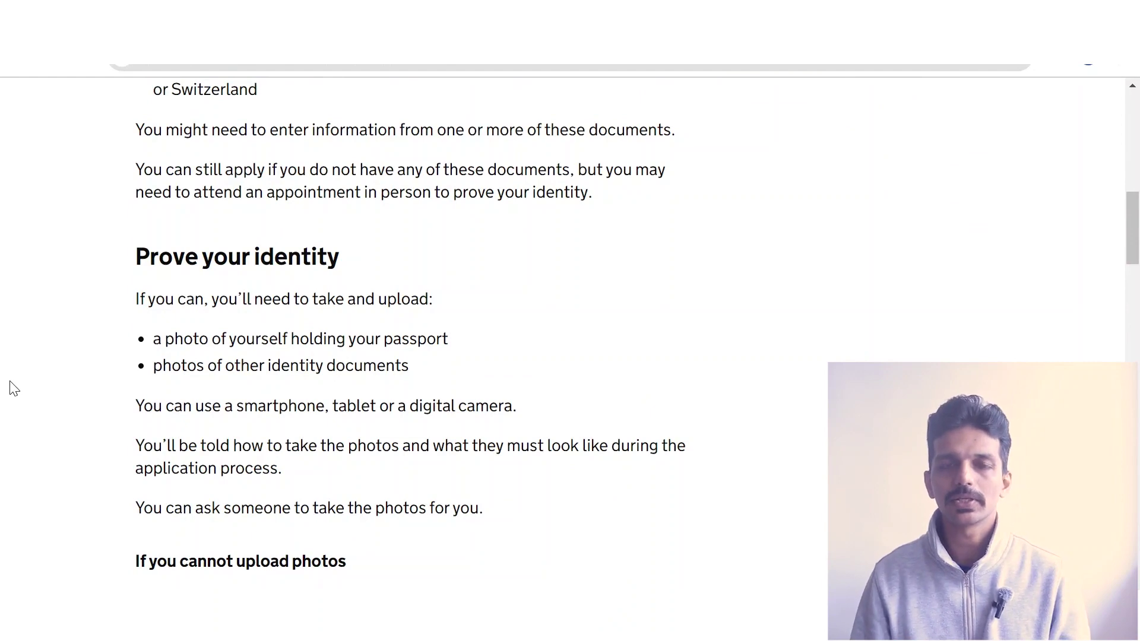
pyautogui.scroll(-4, 453, 341)
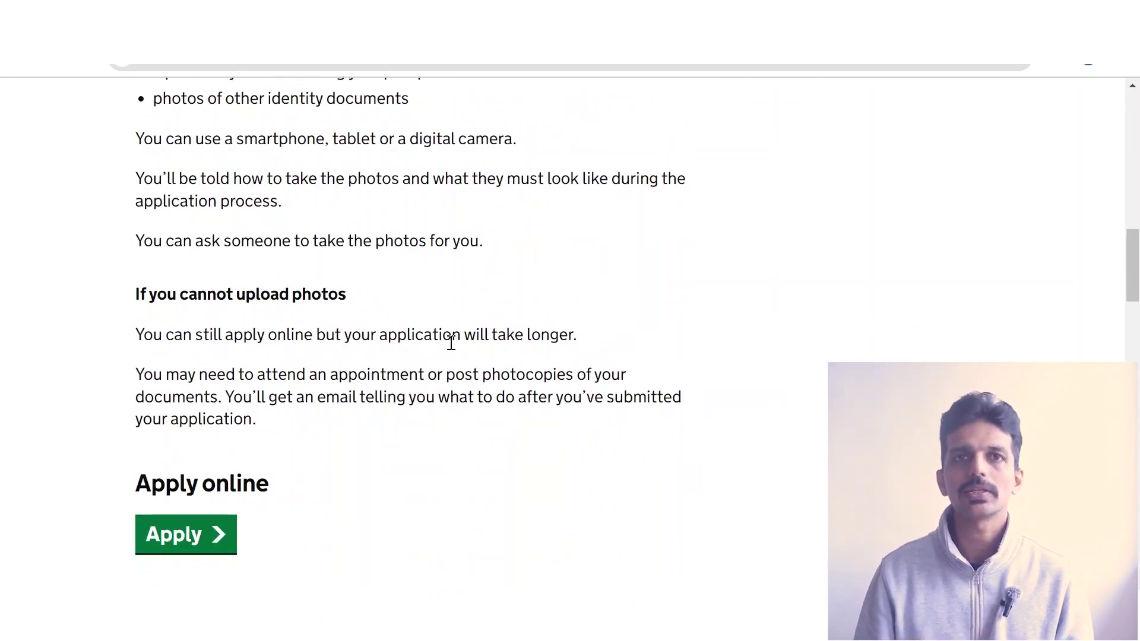
# Start the online application and answer No to having applied for a National Insurance number before
pyautogui.click(159, 534)
pyautogui.scroll(-1, 206, 453)
pyautogui.click(147, 439)
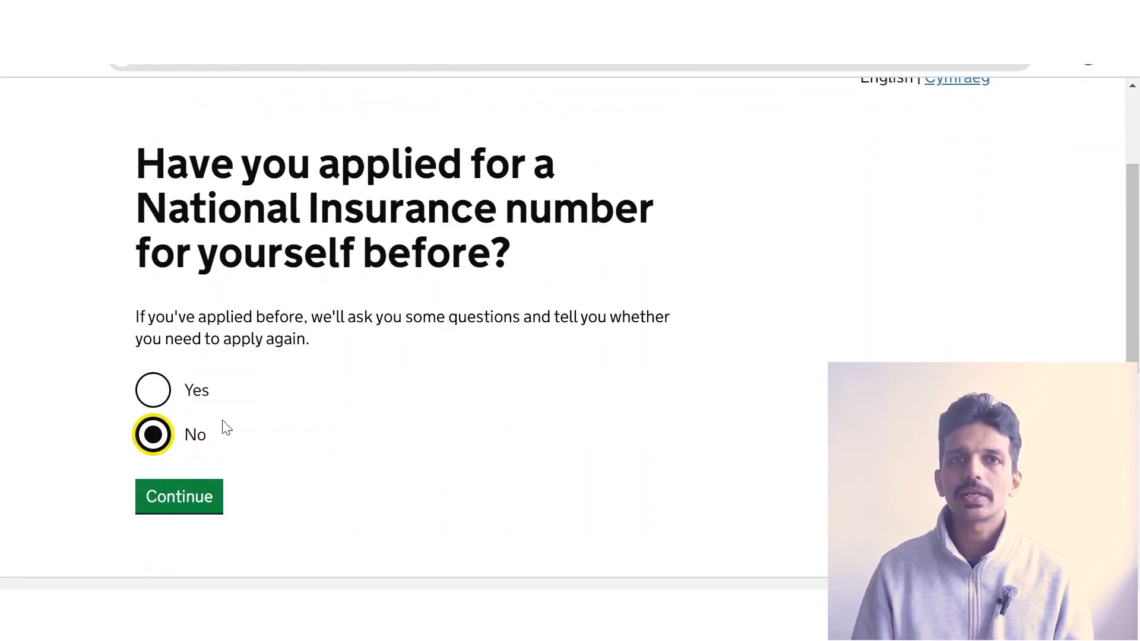
pyautogui.click(192, 497)
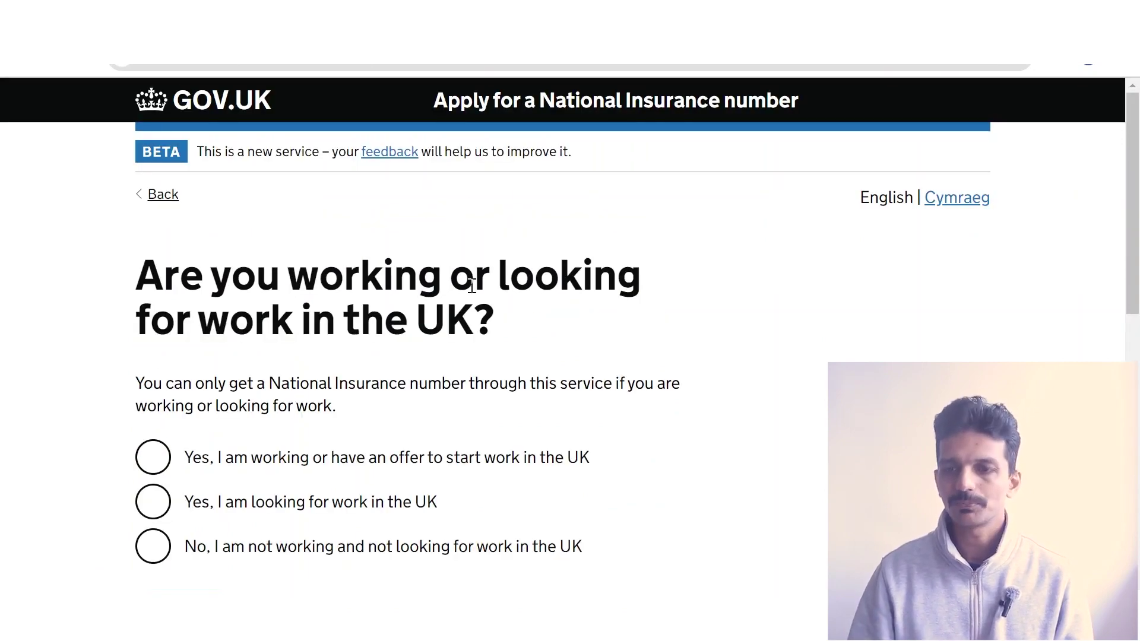
# Answer the work question with "Yes, I am looking for work in the UK" and continue
pyautogui.scroll(-2, 374, 285)
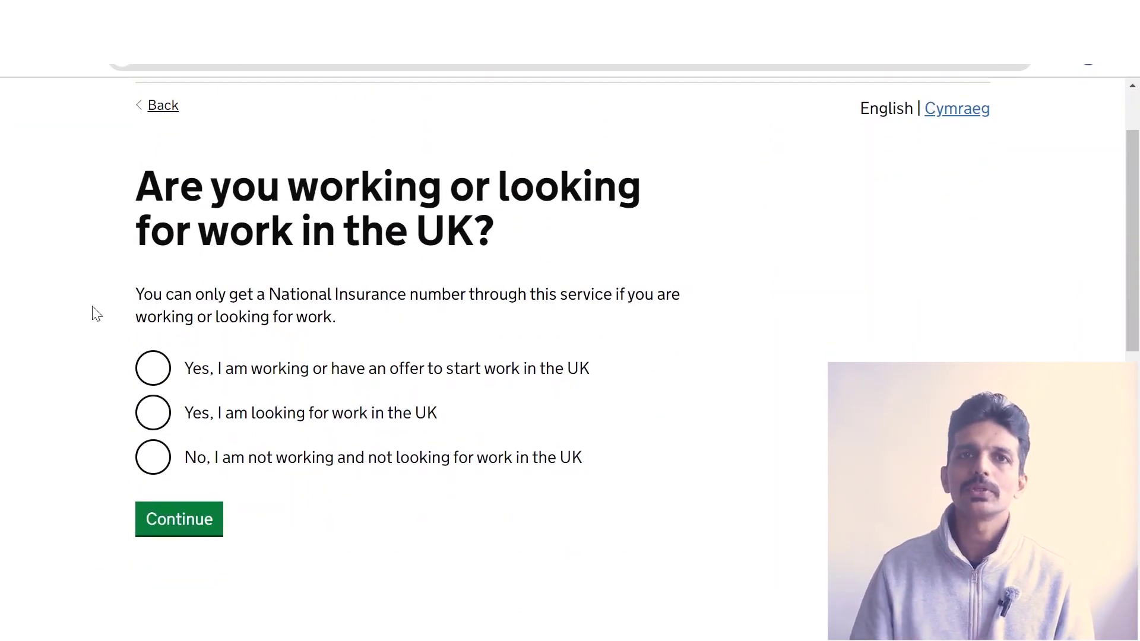
pyautogui.click(143, 410)
pyautogui.click(202, 506)
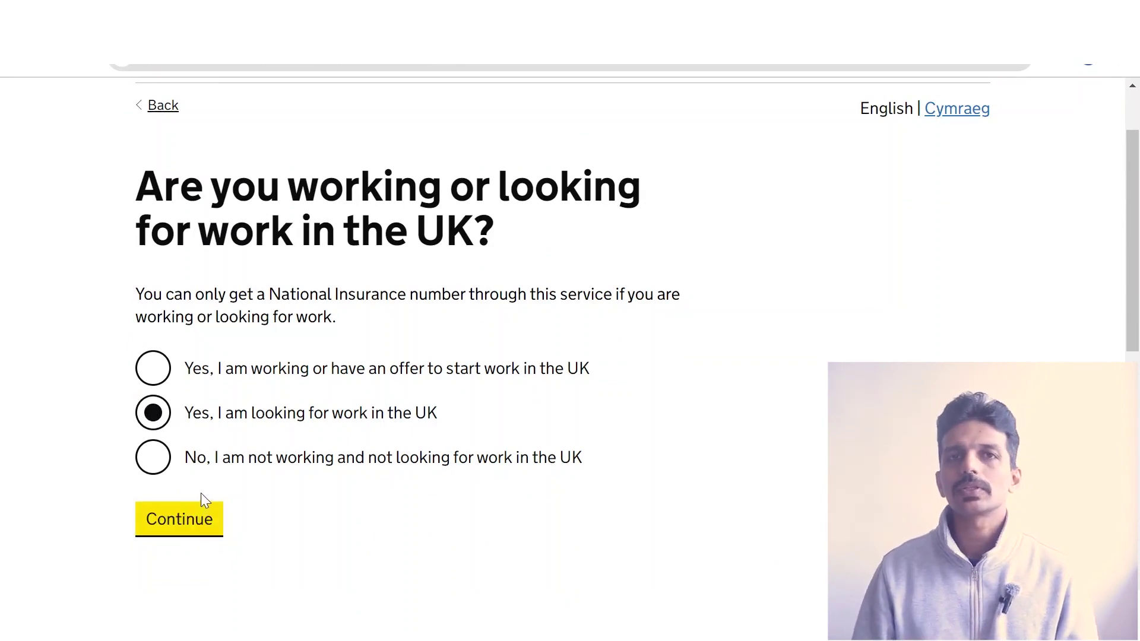
# Enter the applicant's first and middle names and surname, and continue
pyautogui.scroll(-3, 204, 394)
pyautogui.click(216, 266)
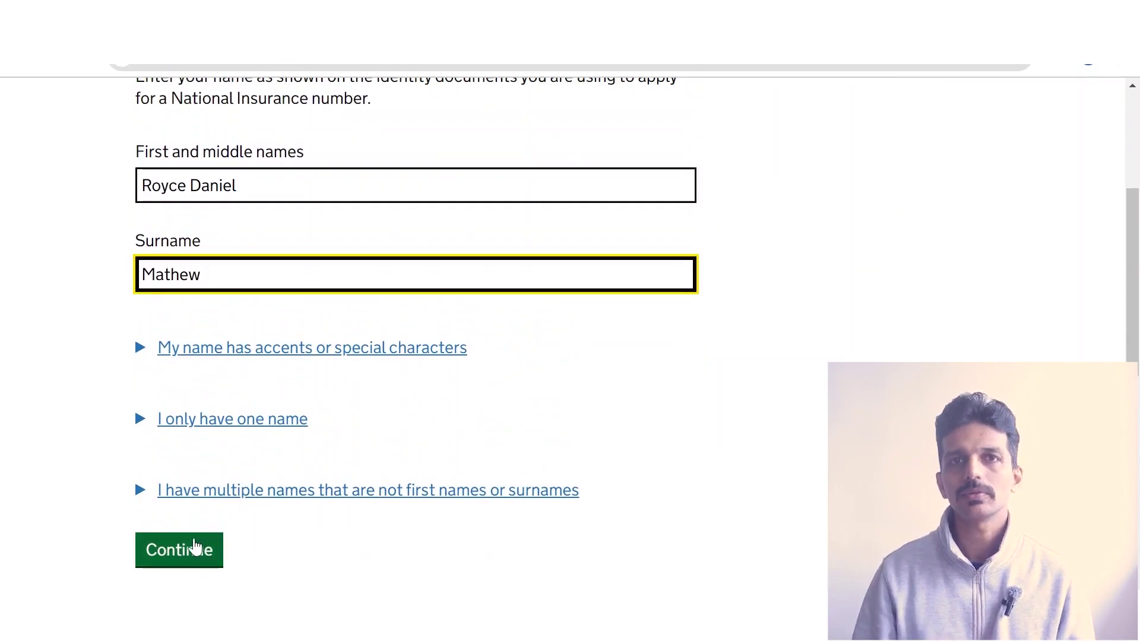
pyautogui.click(201, 548)
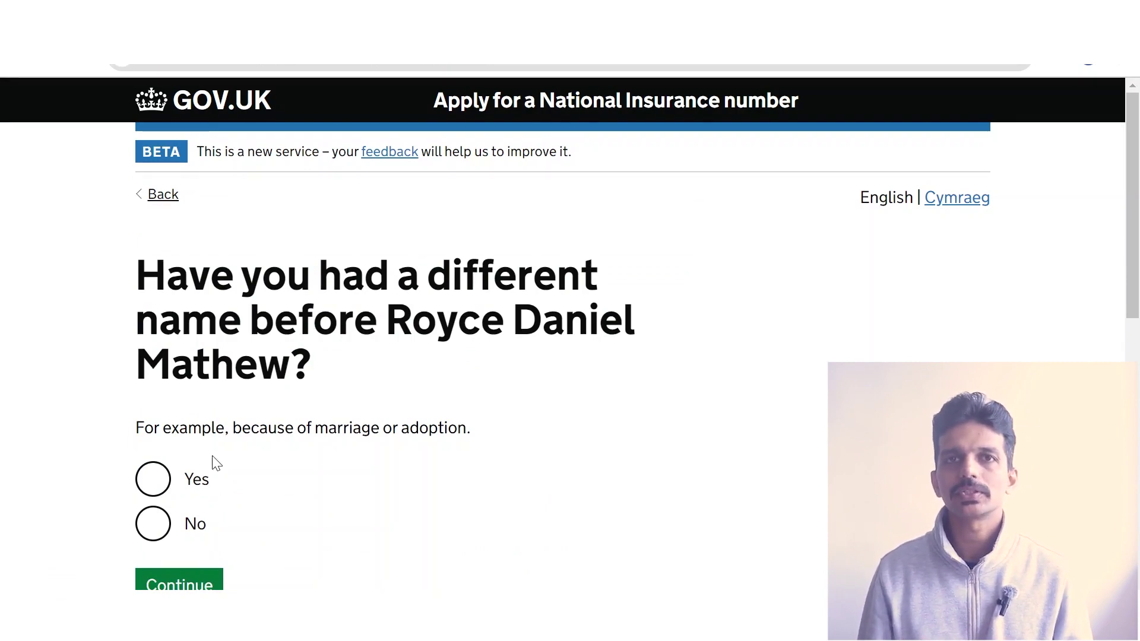
# Answer No to having had a different name before and continue
pyautogui.click(157, 540)
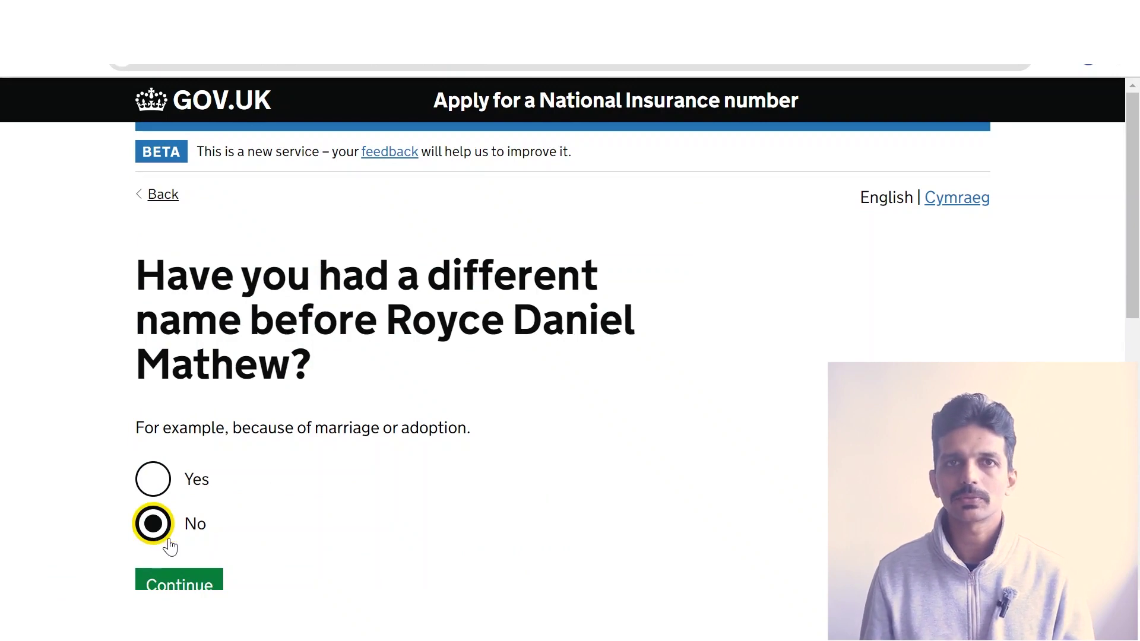
pyautogui.scroll(-1, 205, 542)
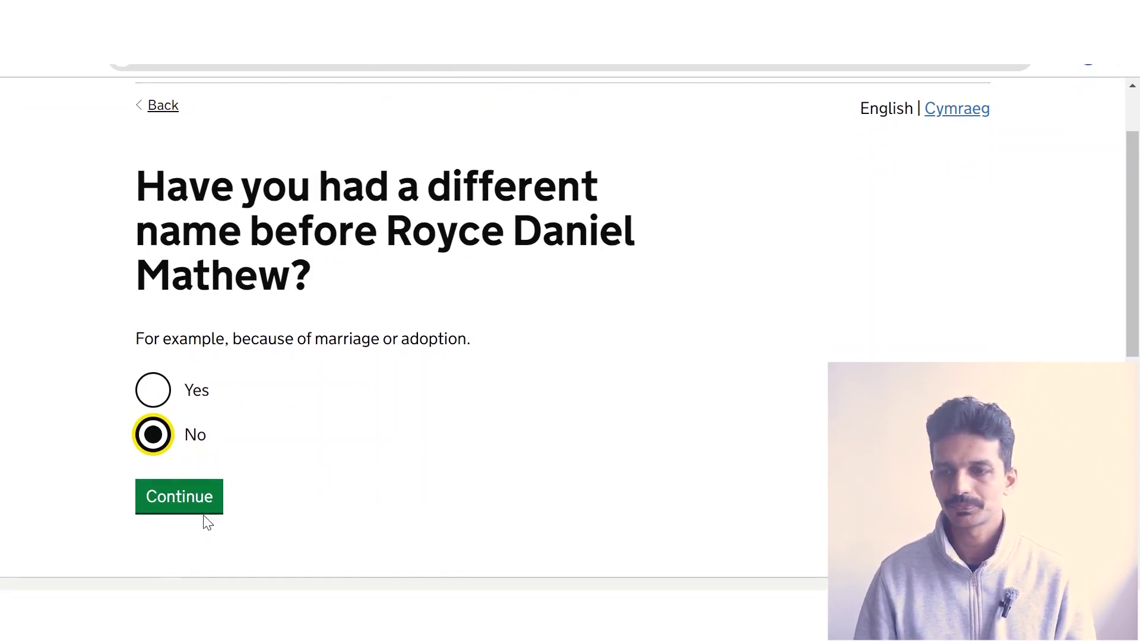
pyautogui.click(175, 500)
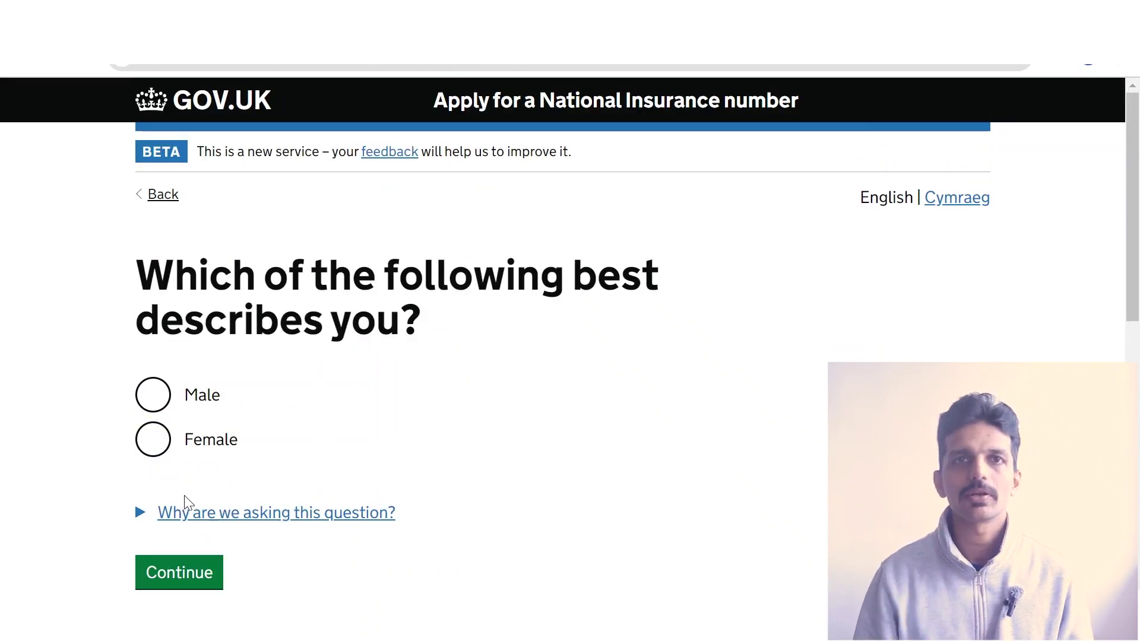
# Choose Male as the applicant's description and continue
pyautogui.click(155, 396)
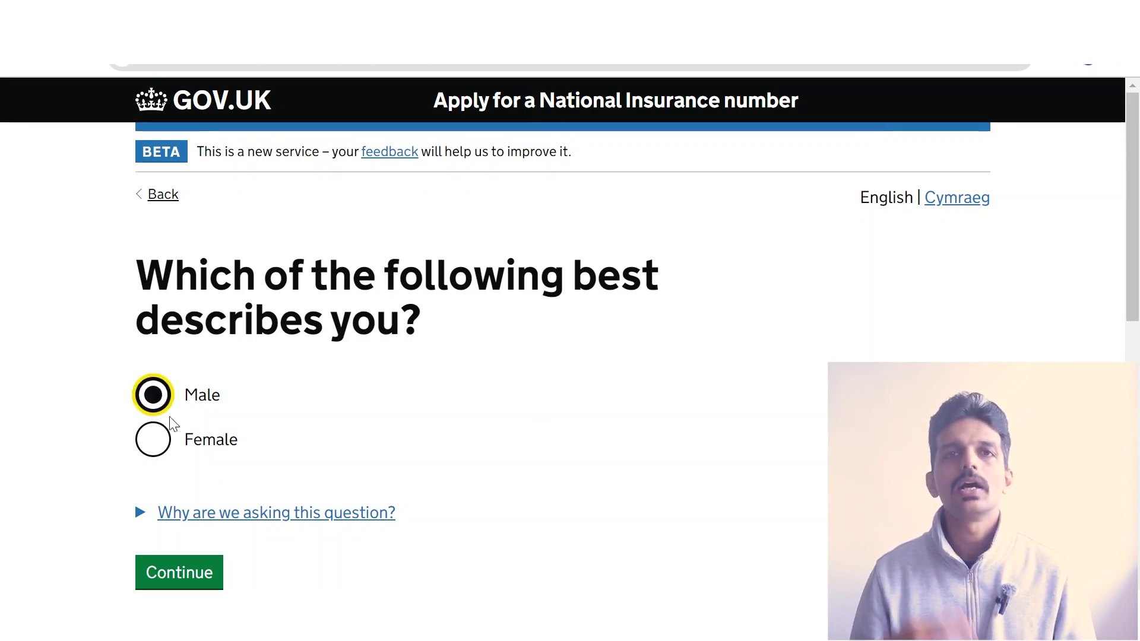
pyautogui.scroll(-2, 298, 461)
pyautogui.click(164, 393)
# Look up the nationality with "Ind", pick the matching suggestion and continue
pyautogui.click(176, 395)
pyautogui.write('Ind')
pyautogui.click(176, 443)
pyautogui.click(196, 546)
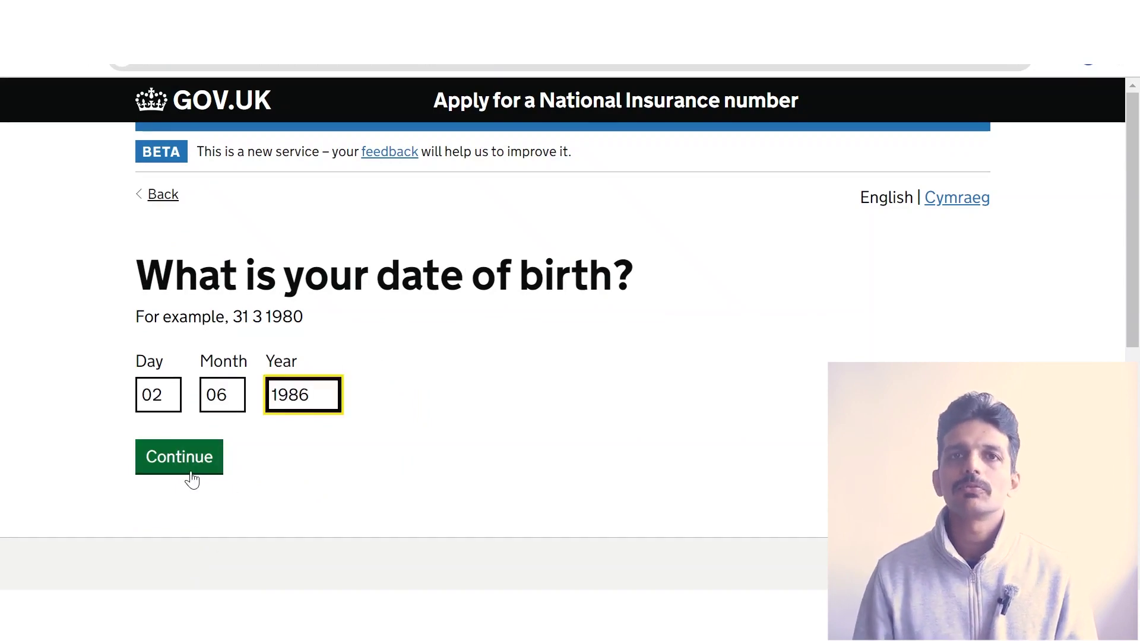
# Submit the applicant's date of birth and answer No to being born in the UK
pyautogui.click(192, 472)
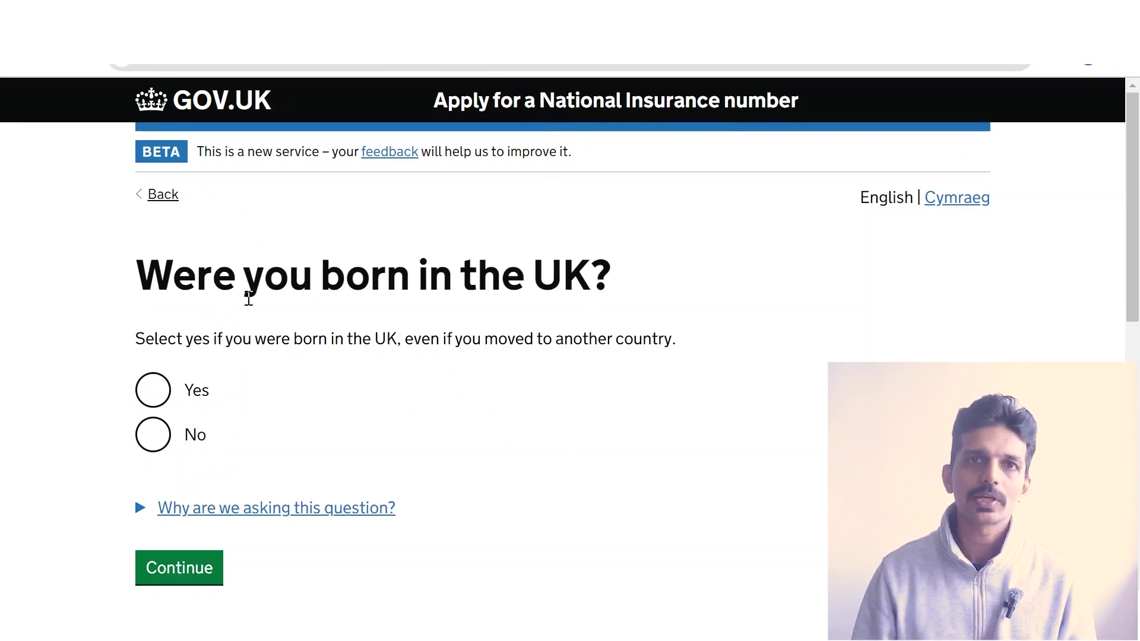
pyautogui.click(152, 439)
pyautogui.scroll(-3, 368, 425)
pyautogui.click(184, 396)
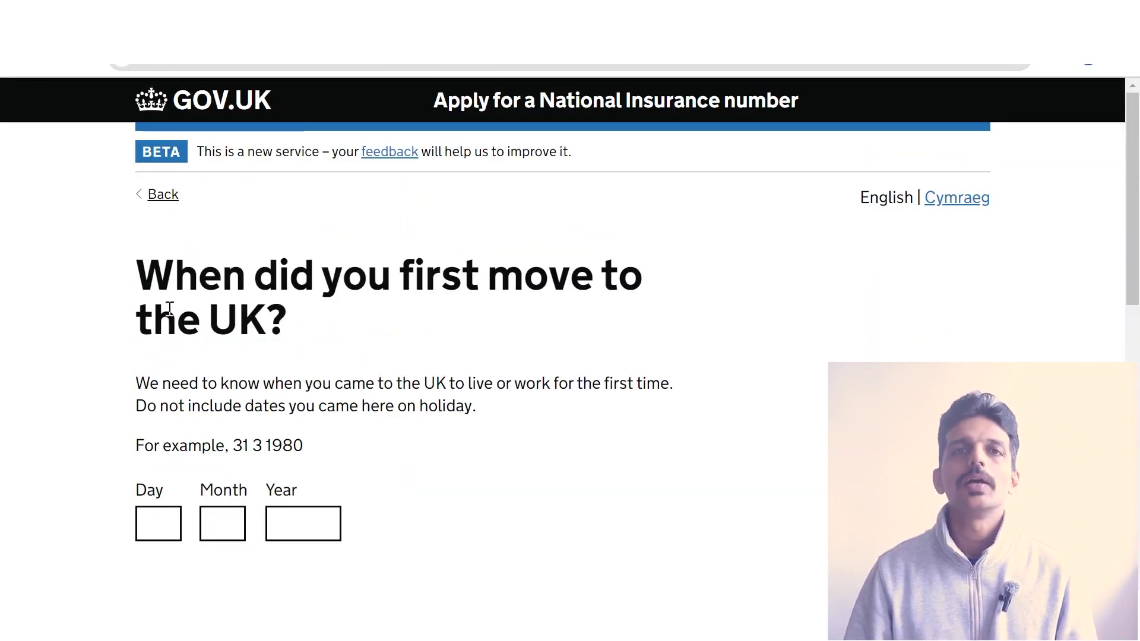
# Enter 25 11 2023 as the date of first moving to the UK and continue
pyautogui.scroll(-3, 201, 341)
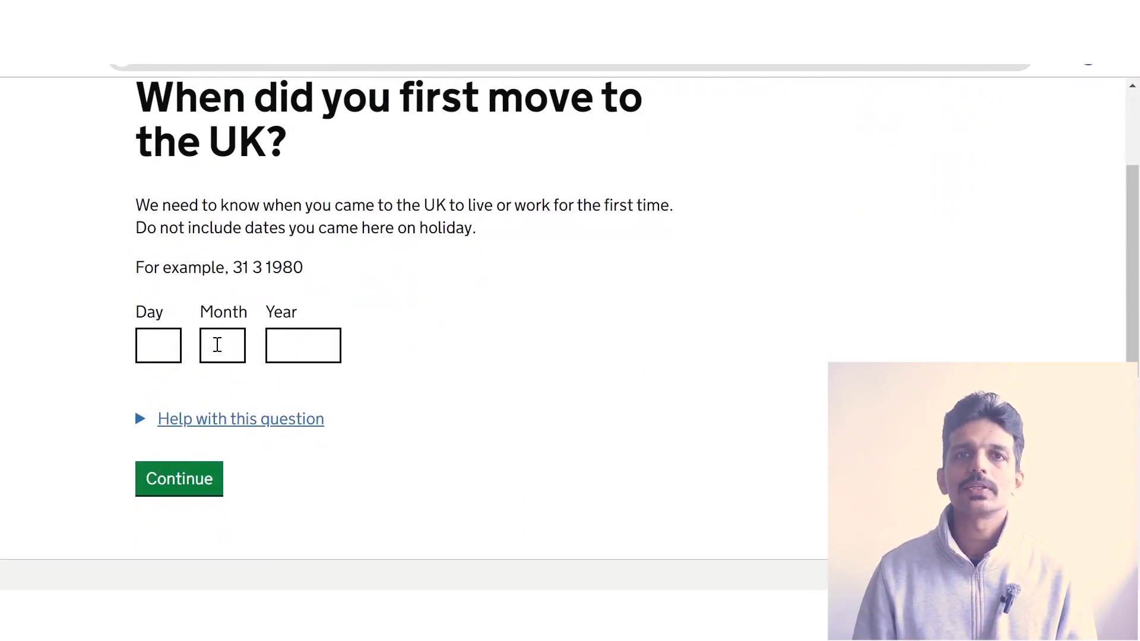
pyautogui.click(159, 353)
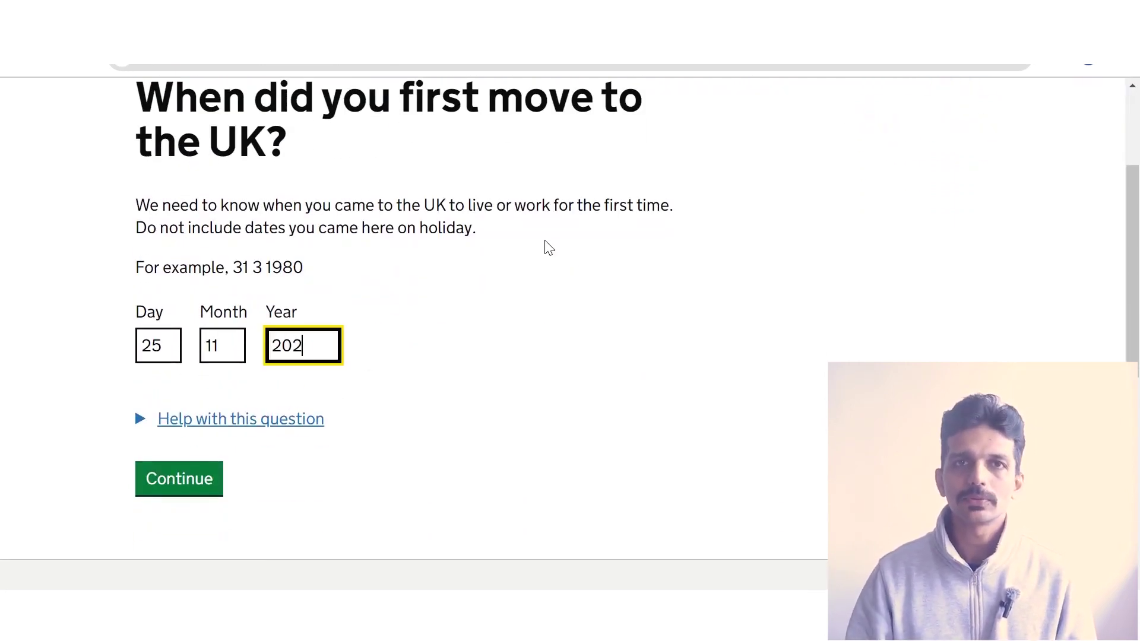
pyautogui.write('3')
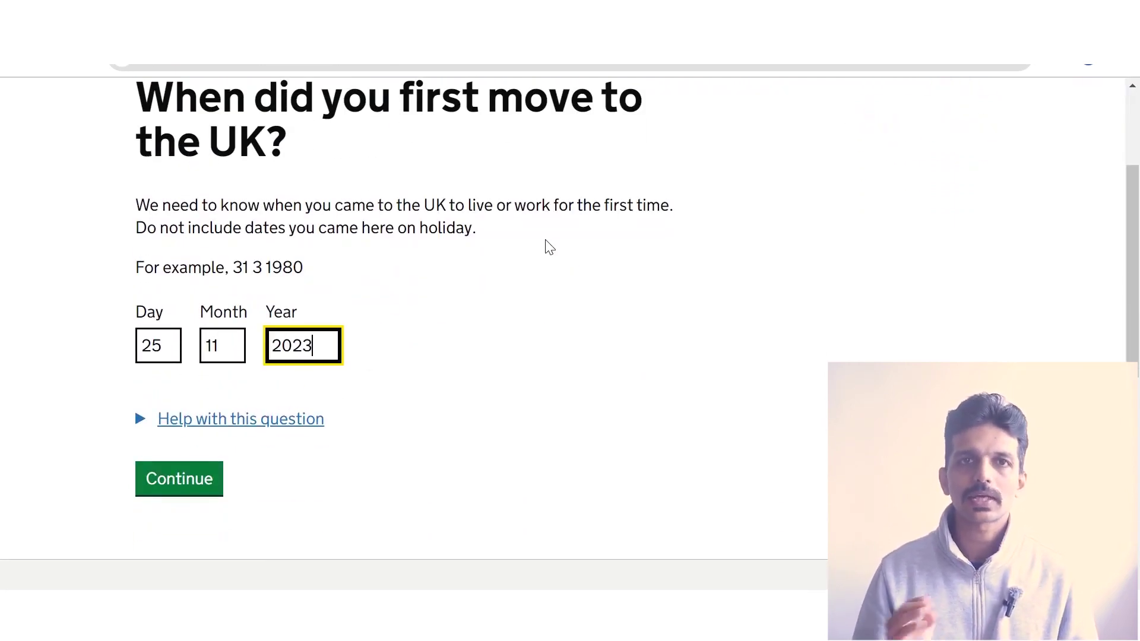
pyautogui.click(205, 482)
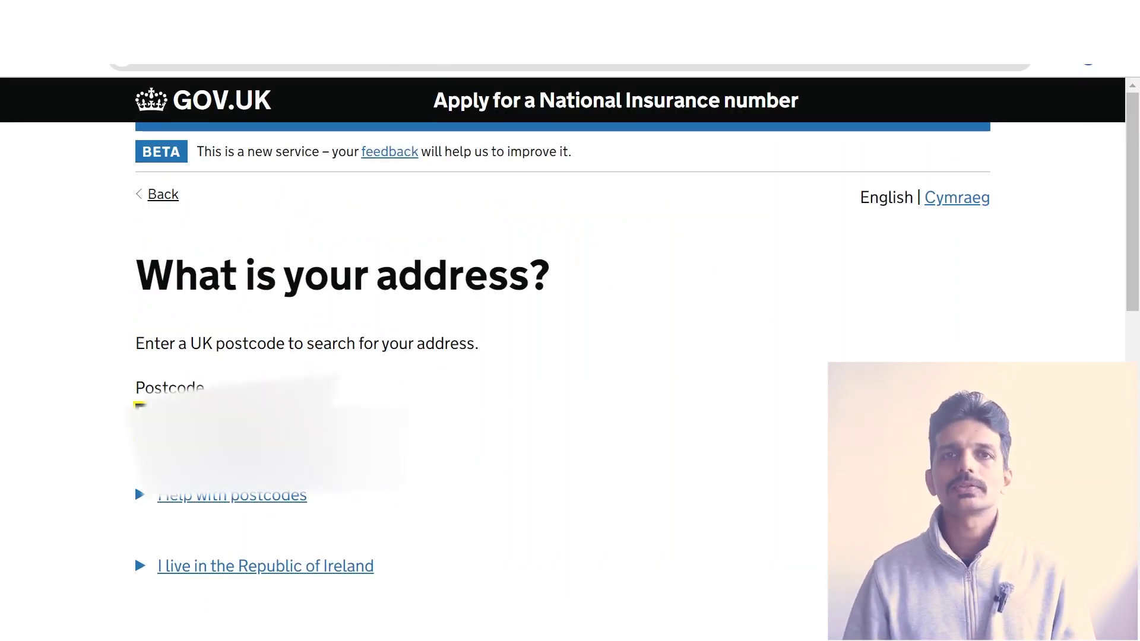
# Find the applicant's home address by its postcode and continue with it
pyautogui.scroll(-3, 297, 429)
pyautogui.click(187, 449)
pyautogui.click(192, 569)
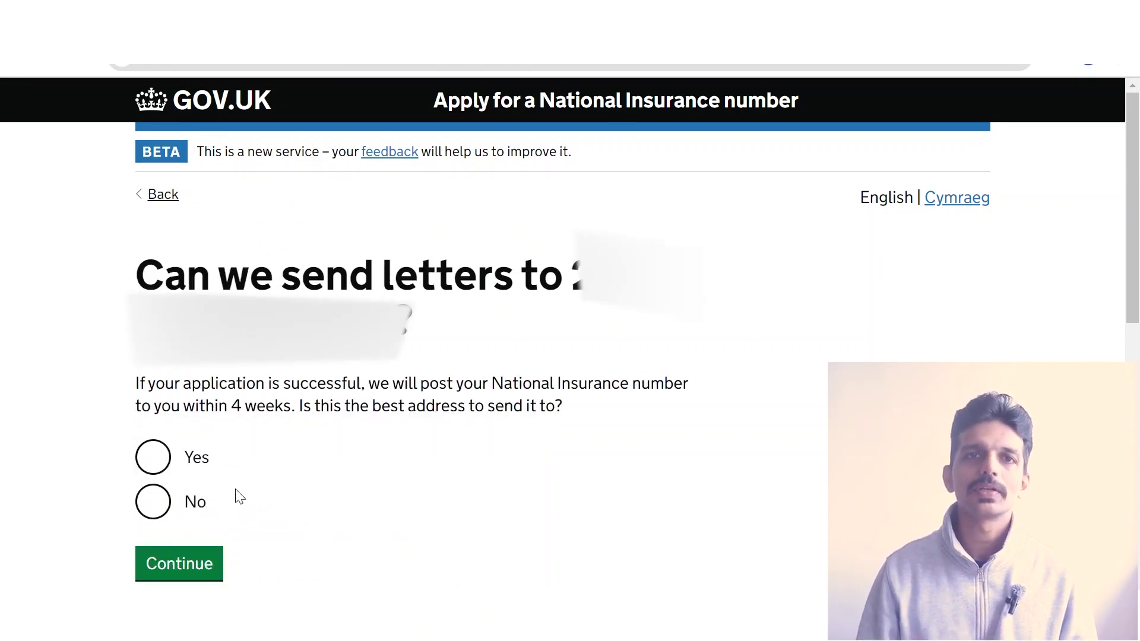
# Answer Yes to receiving letters at this address and Yes to standard printed letters only
pyautogui.click(154, 457)
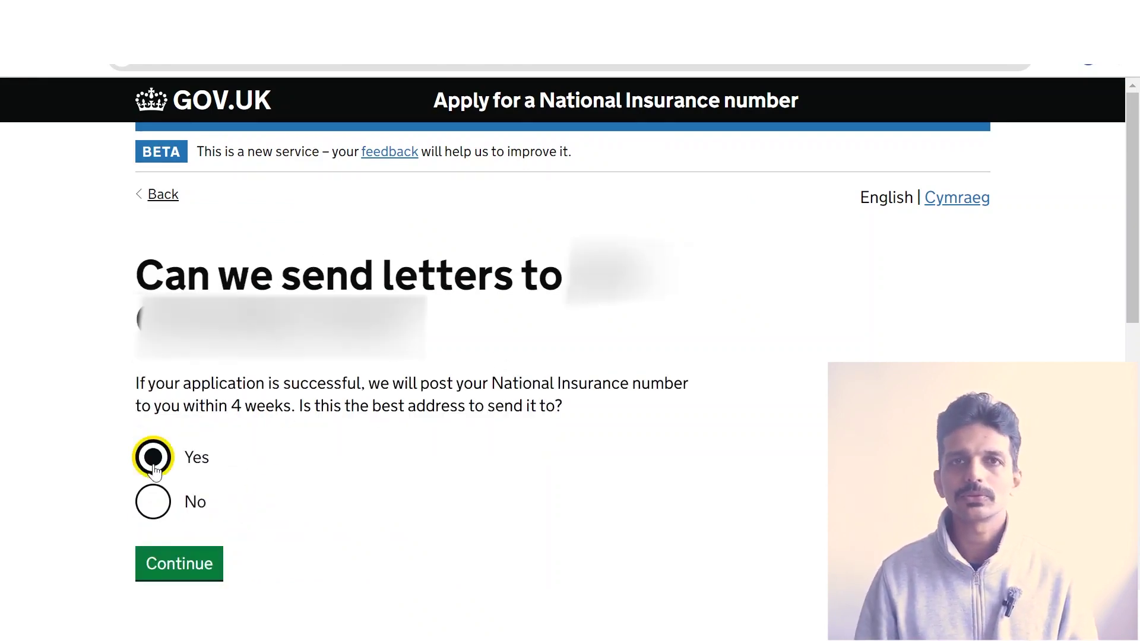
pyautogui.click(180, 567)
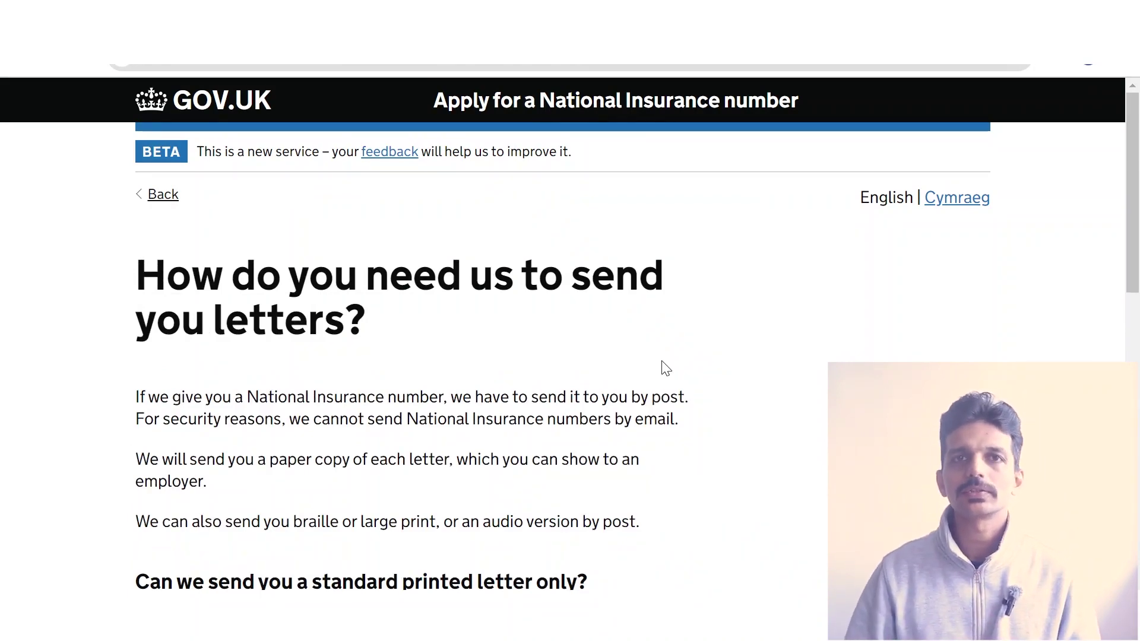
pyautogui.scroll(-4, 662, 386)
pyautogui.click(152, 359)
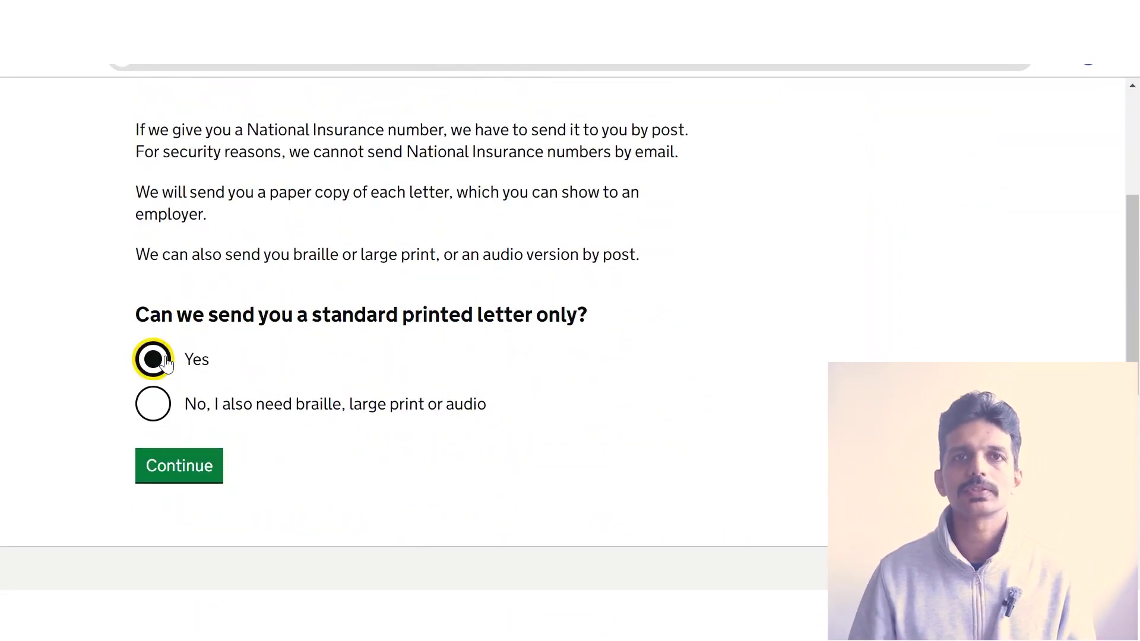
pyautogui.click(191, 479)
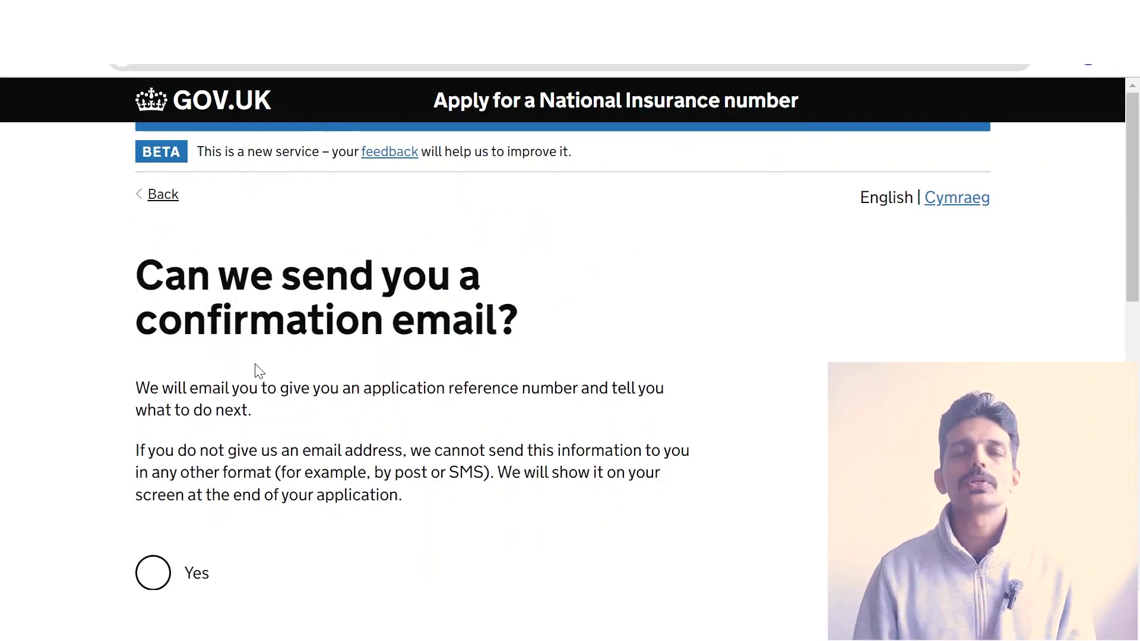
# Answer Yes to a confirmation email, enter the applicant's email address and continue
pyautogui.scroll(-3, 302, 328)
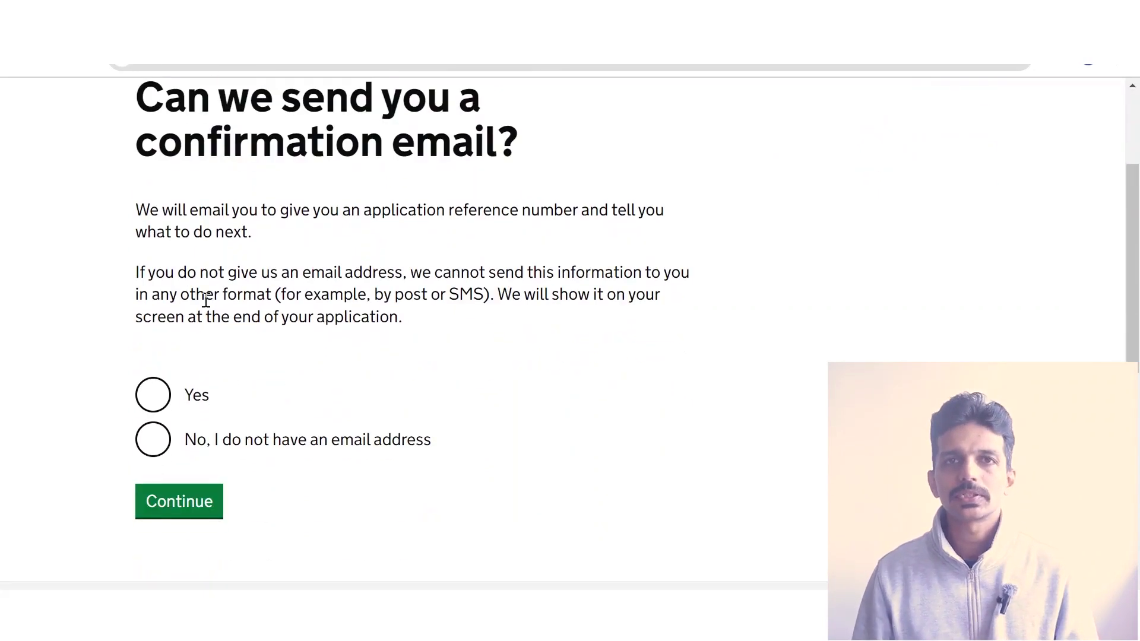
pyautogui.click(164, 407)
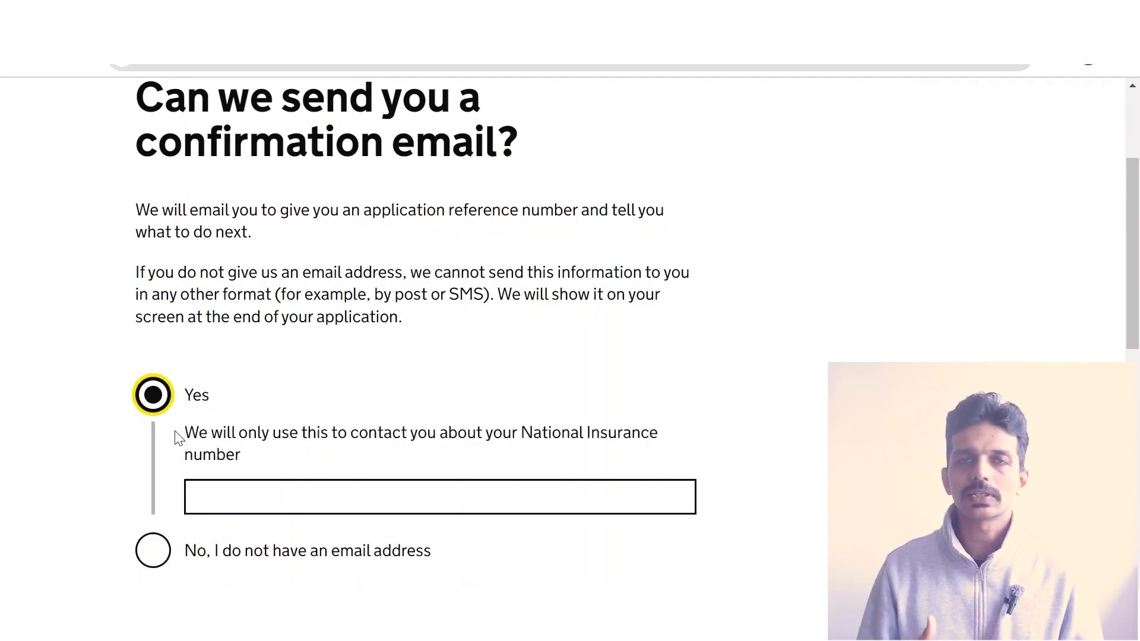
pyautogui.click(290, 493)
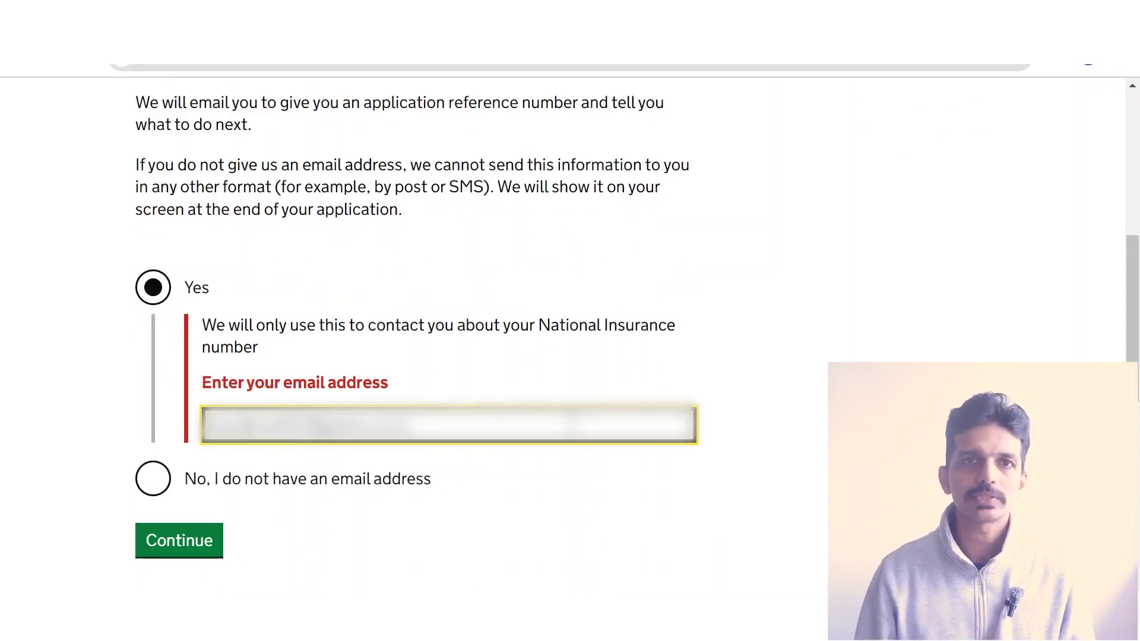
pyautogui.click(178, 542)
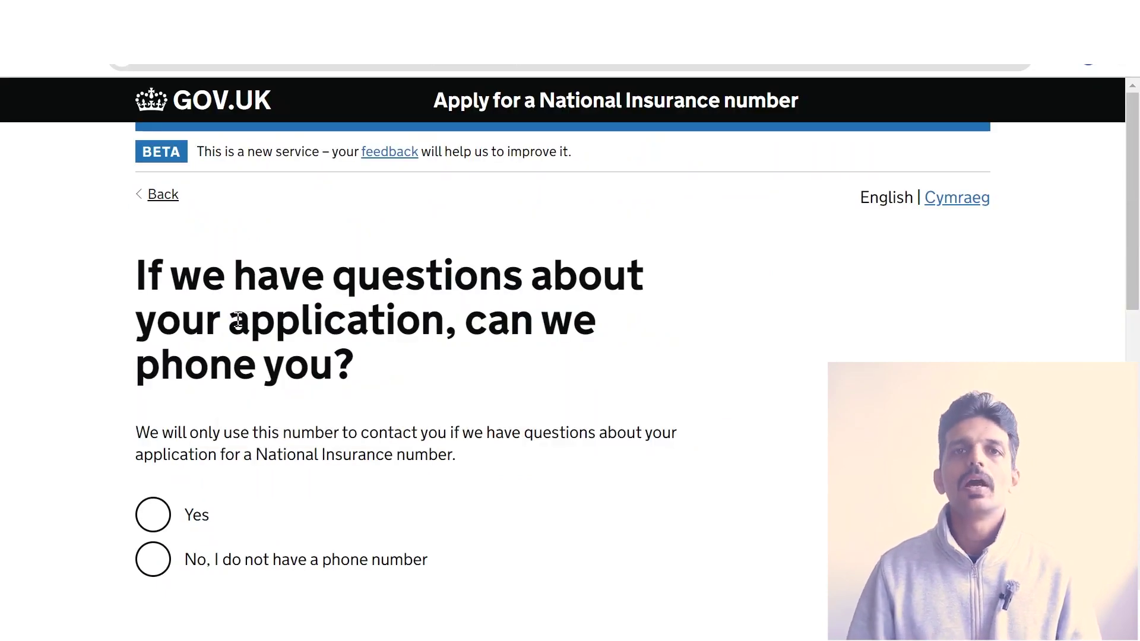
# Answer Yes to being phoned about the application, enter the telephone number with country code and continue
pyautogui.scroll(-3, 226, 324)
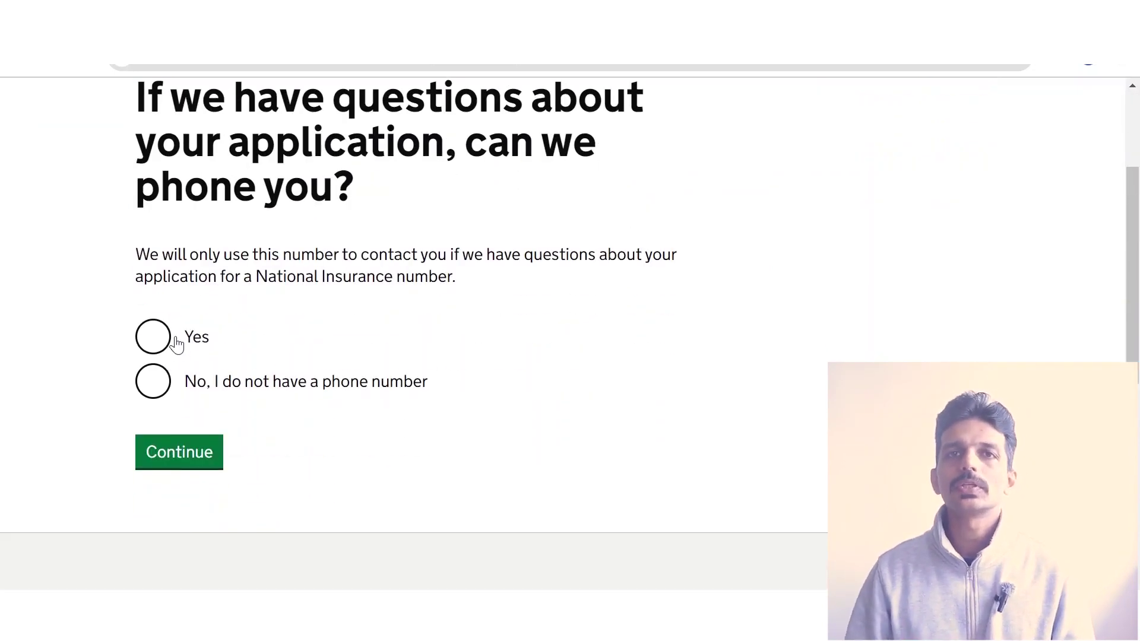
pyautogui.click(177, 341)
pyautogui.click(311, 442)
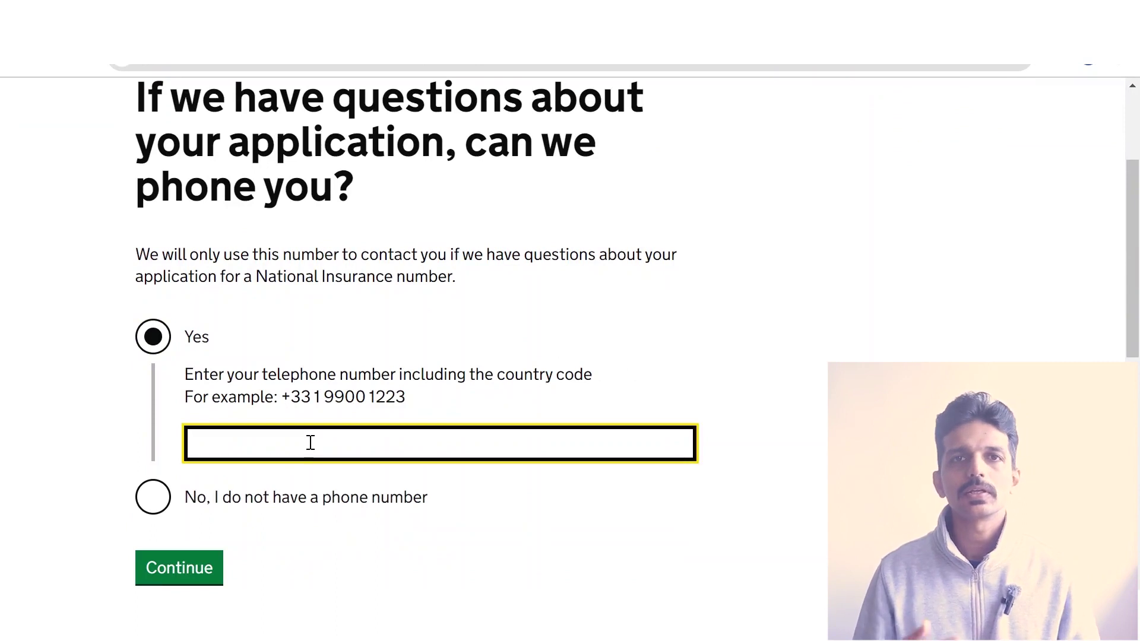
pyautogui.write('+')
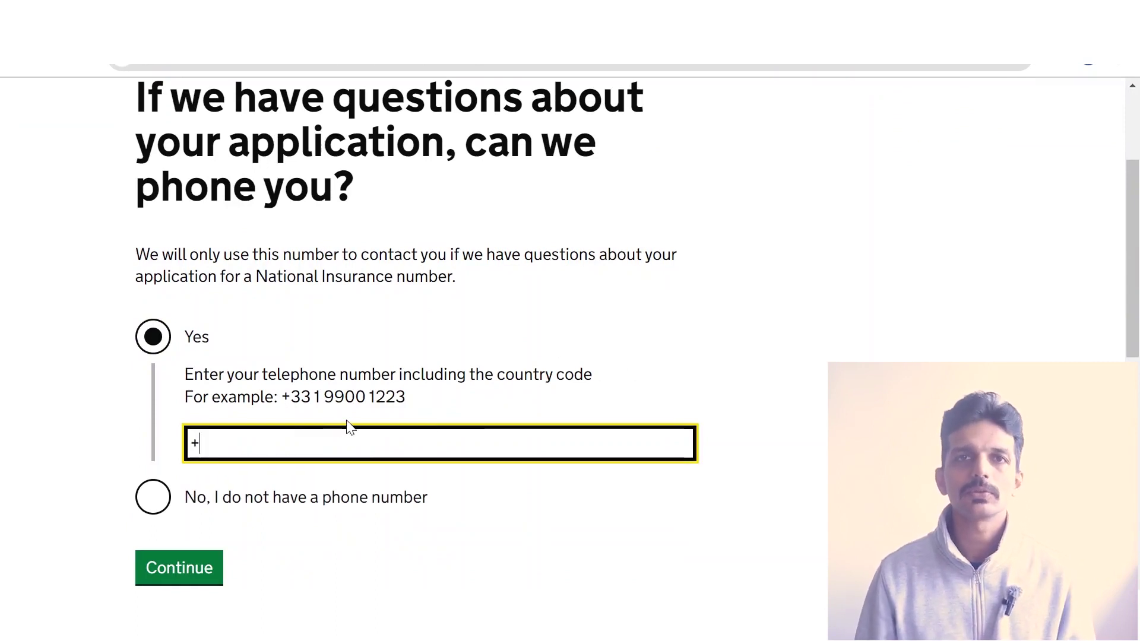
pyautogui.click(179, 570)
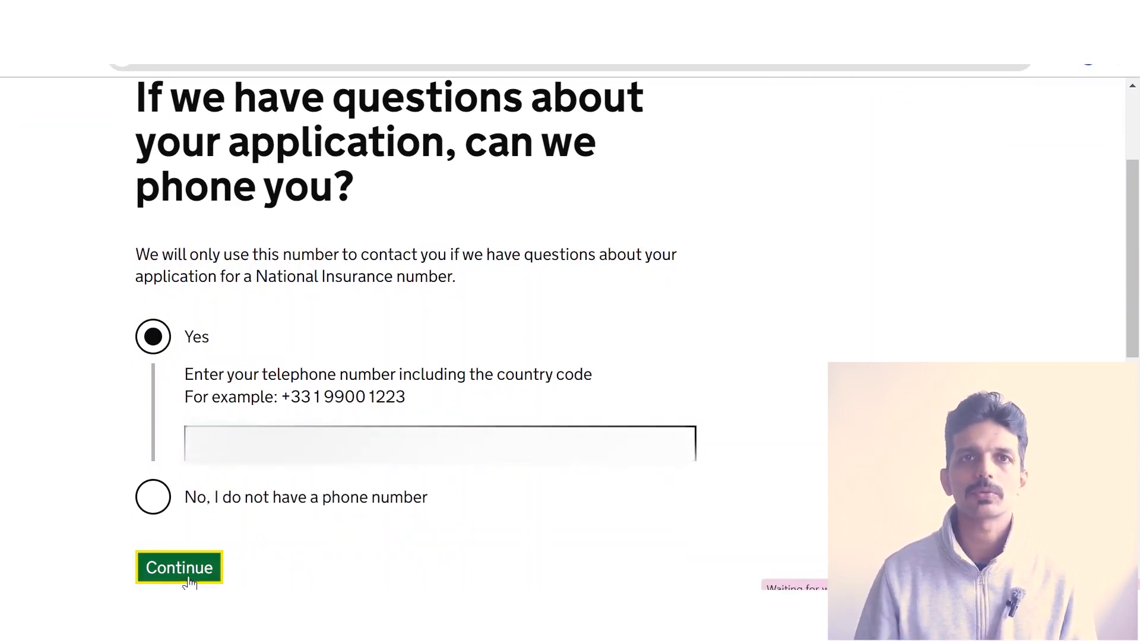
# Answer Yes to having a passport, enter the passport number and continue
pyautogui.click(195, 427)
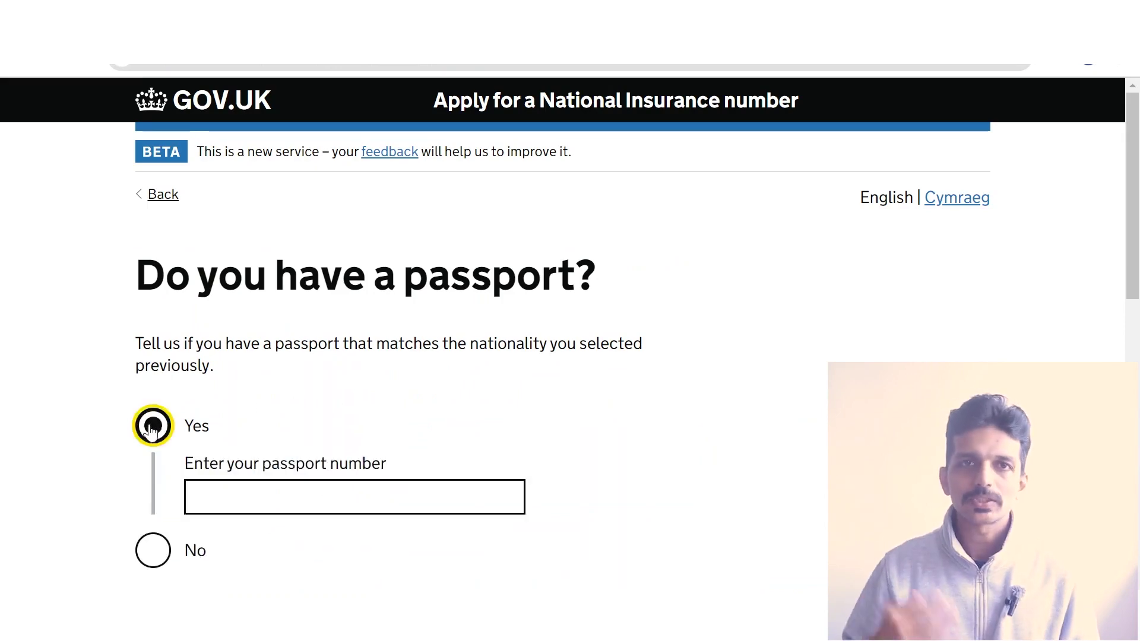
pyautogui.scroll(-3, 291, 419)
pyautogui.press('Tab')
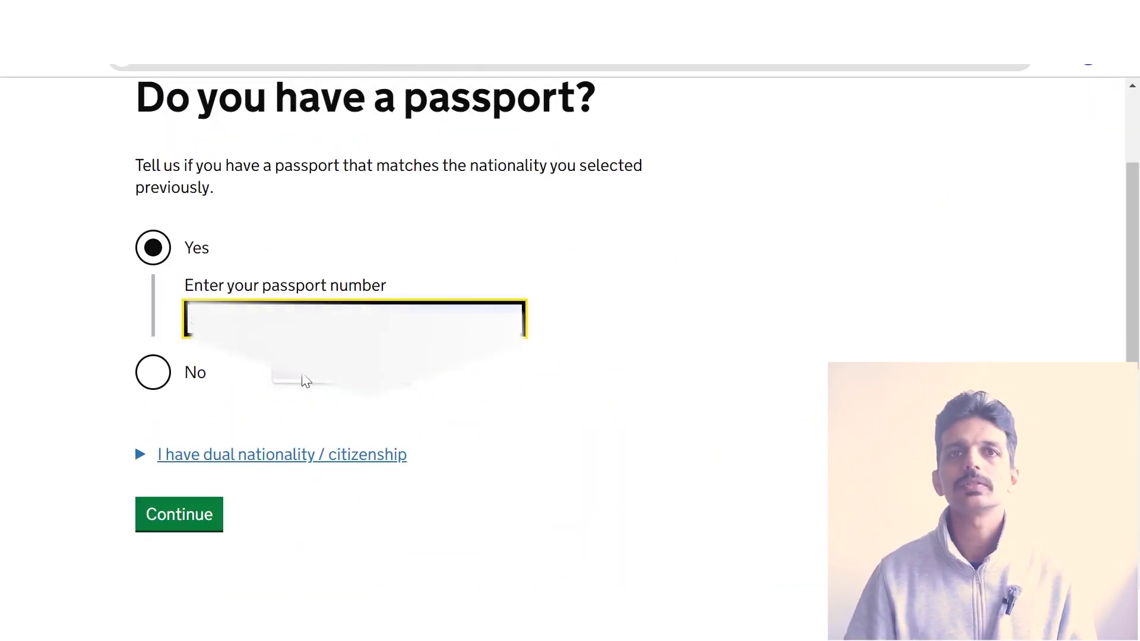
pyautogui.click(205, 526)
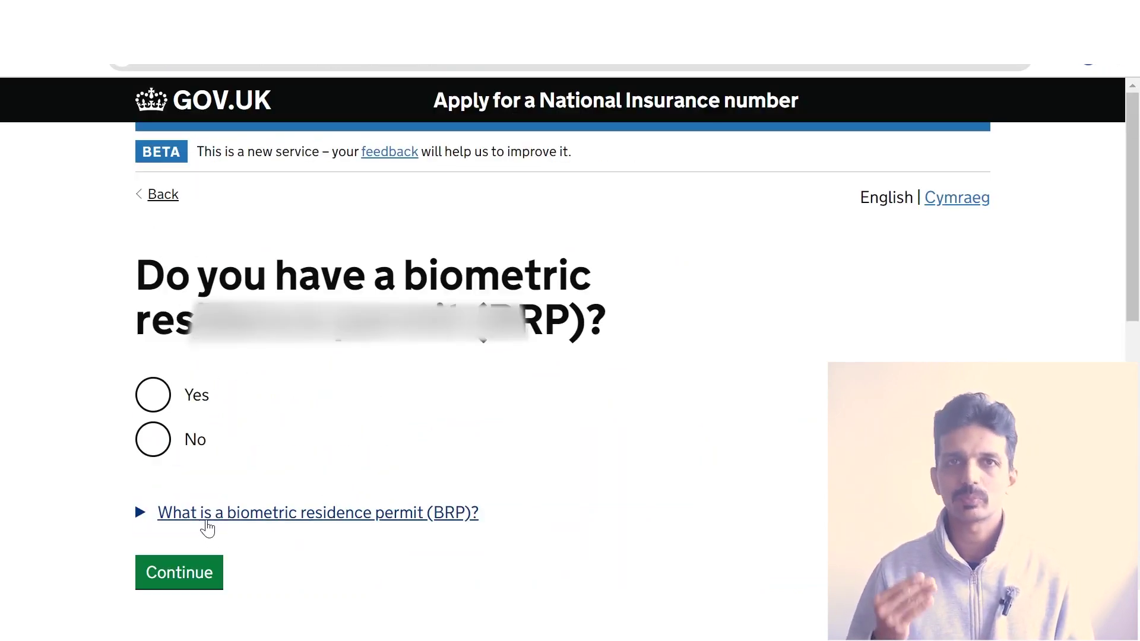
# Answer Yes to having a biometric residence permit, enter the permit number and continue
pyautogui.click(157, 395)
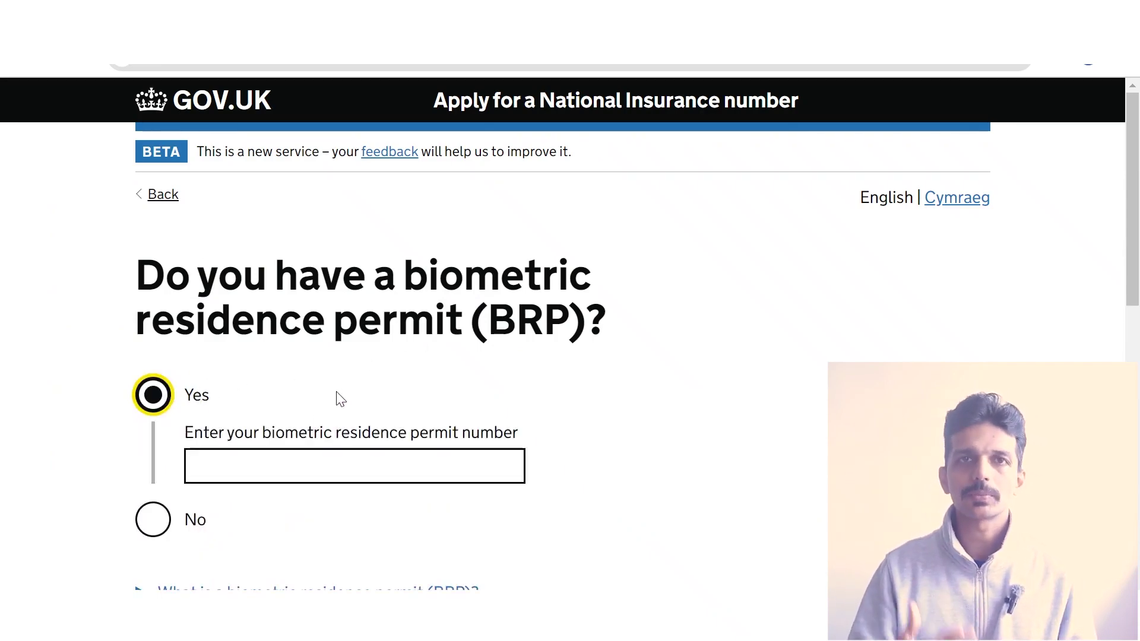
pyautogui.click(297, 459)
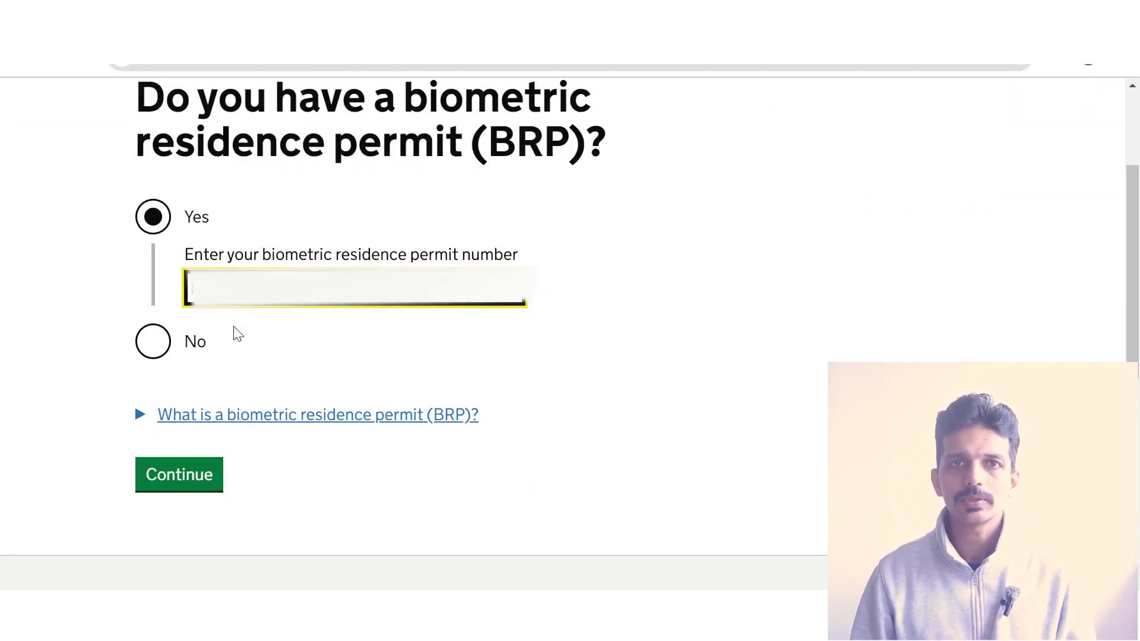
pyautogui.click(184, 491)
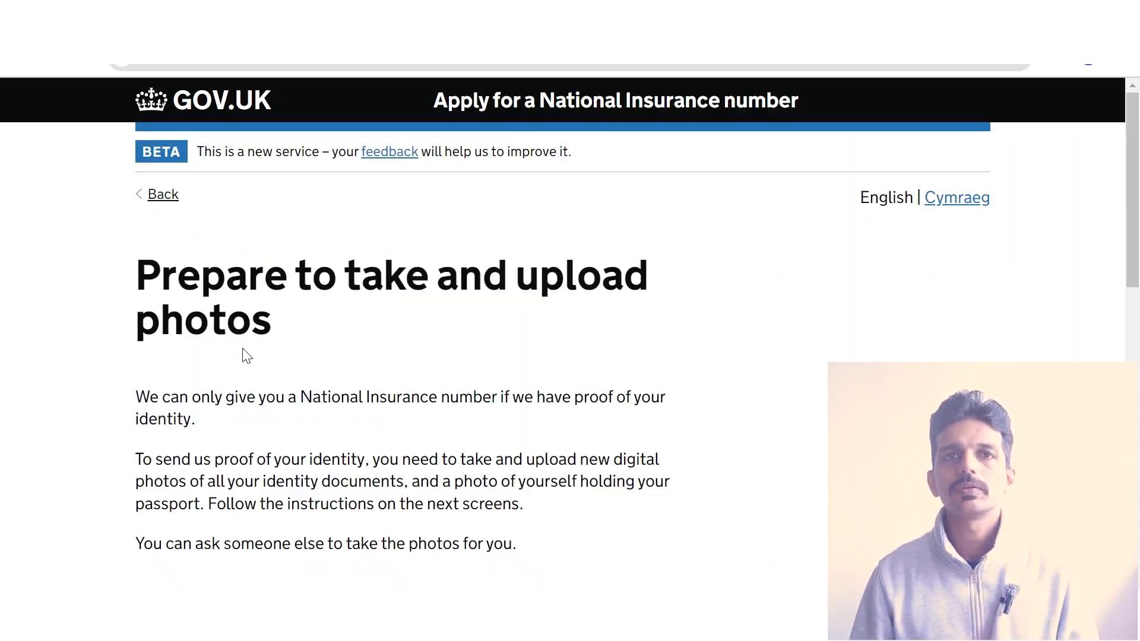
# Answer Yes to being able to upload digital photos, and upload RDM_Pass.jpg as the passport photo
pyautogui.scroll(-2, 613, 277)
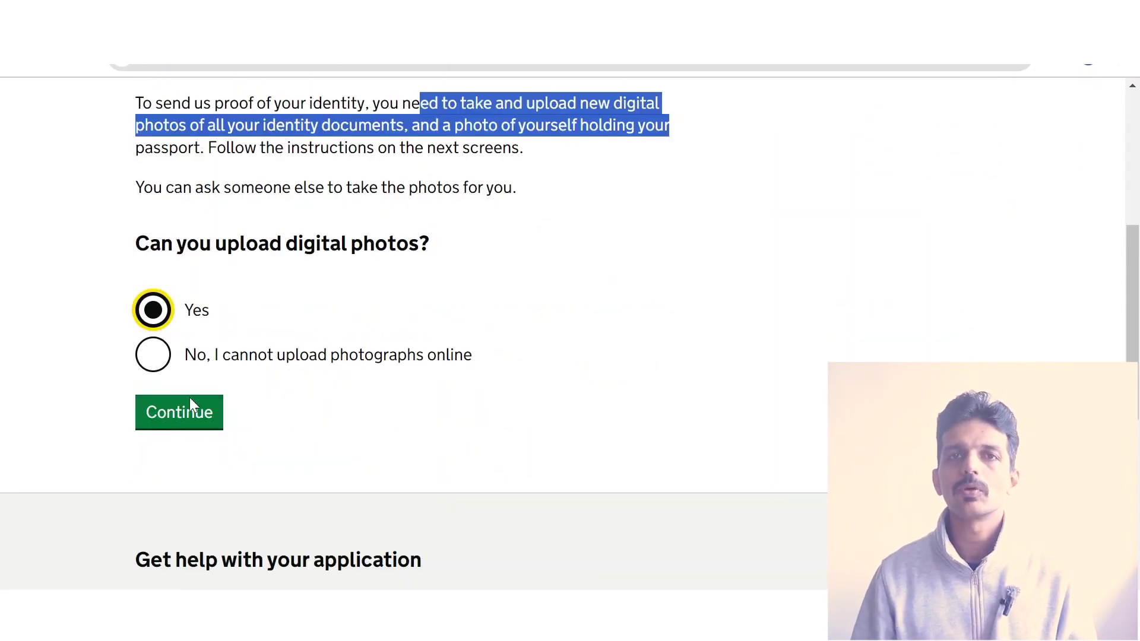
pyautogui.click(181, 412)
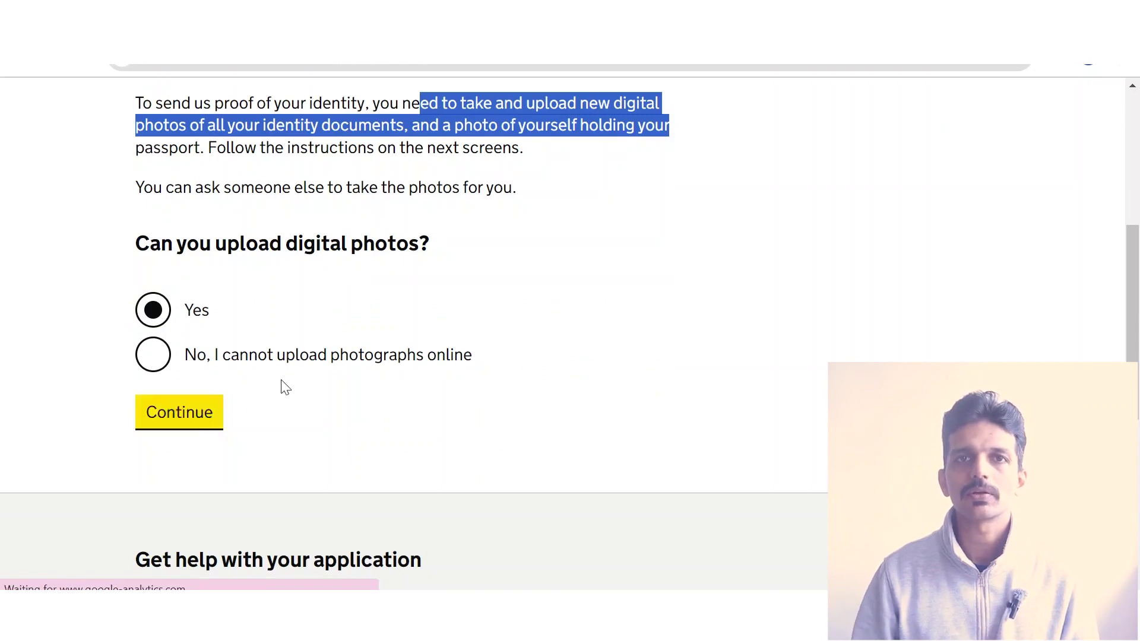
pyautogui.scroll(-10, 412, 287)
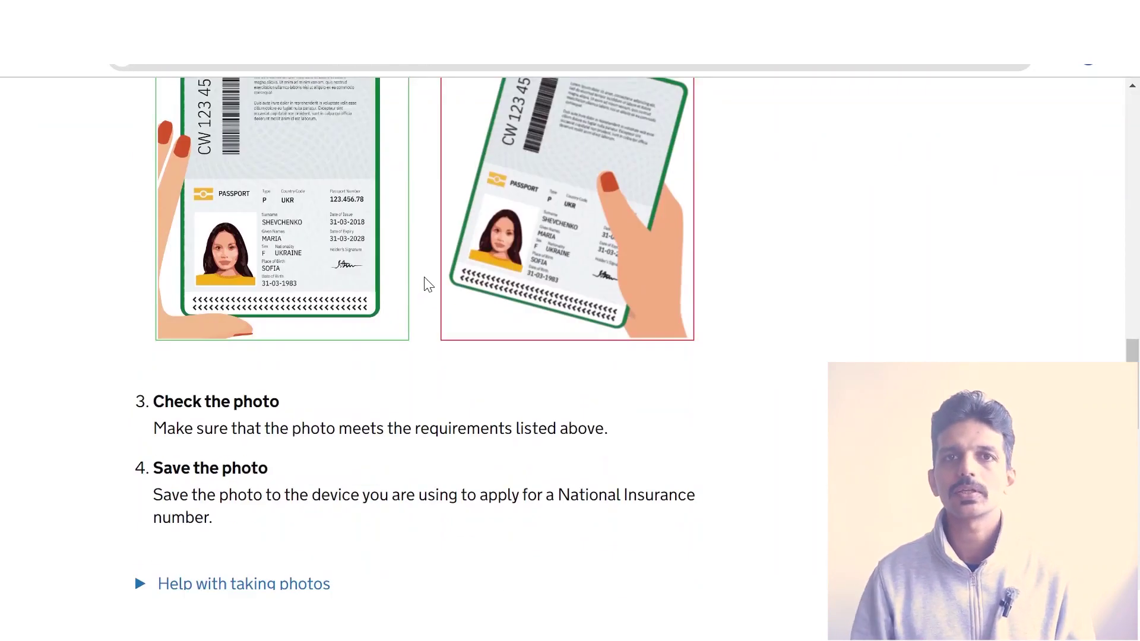
pyautogui.scroll(-3, 430, 285)
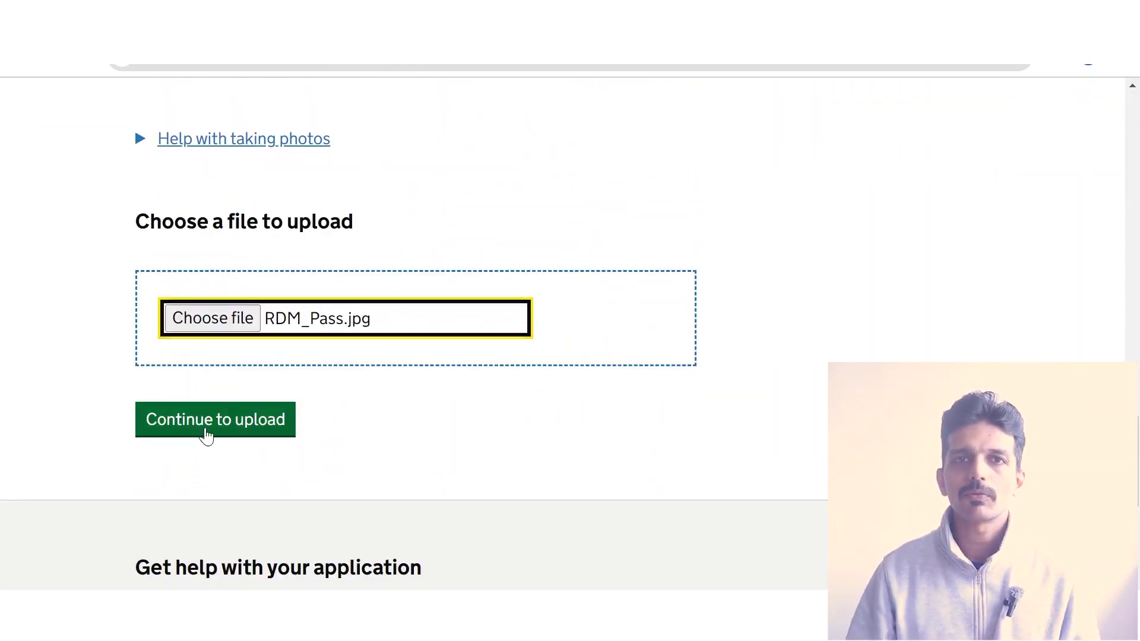
pyautogui.click(205, 426)
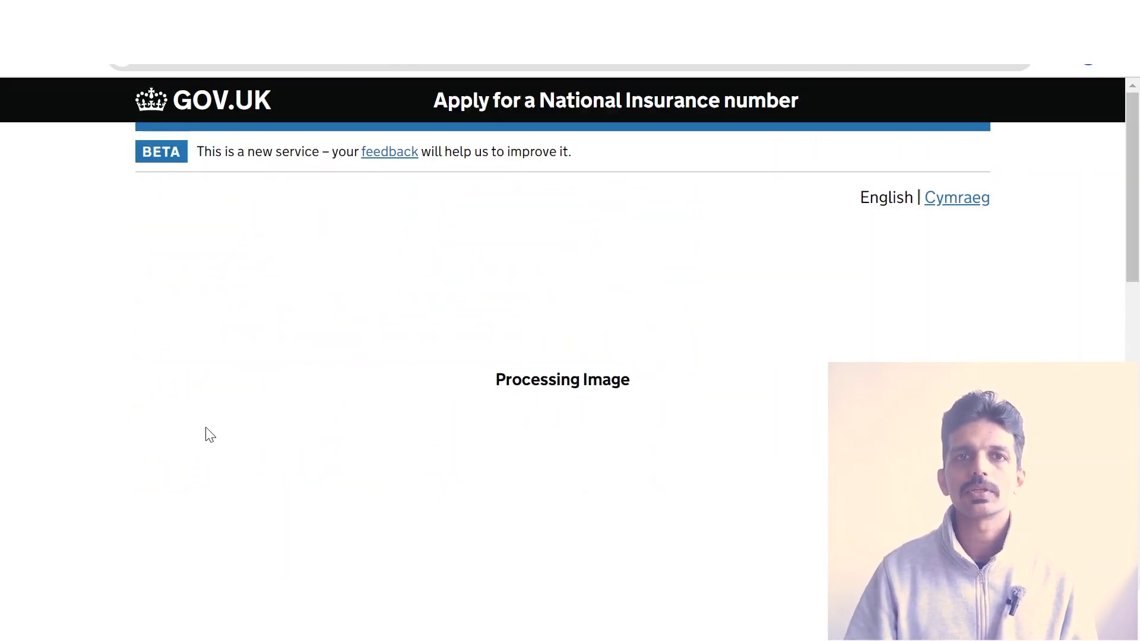
# Check the uploaded passport photo, confirm with Yes that it meets the requirements and continue
pyautogui.scroll(-5, 605, 287)
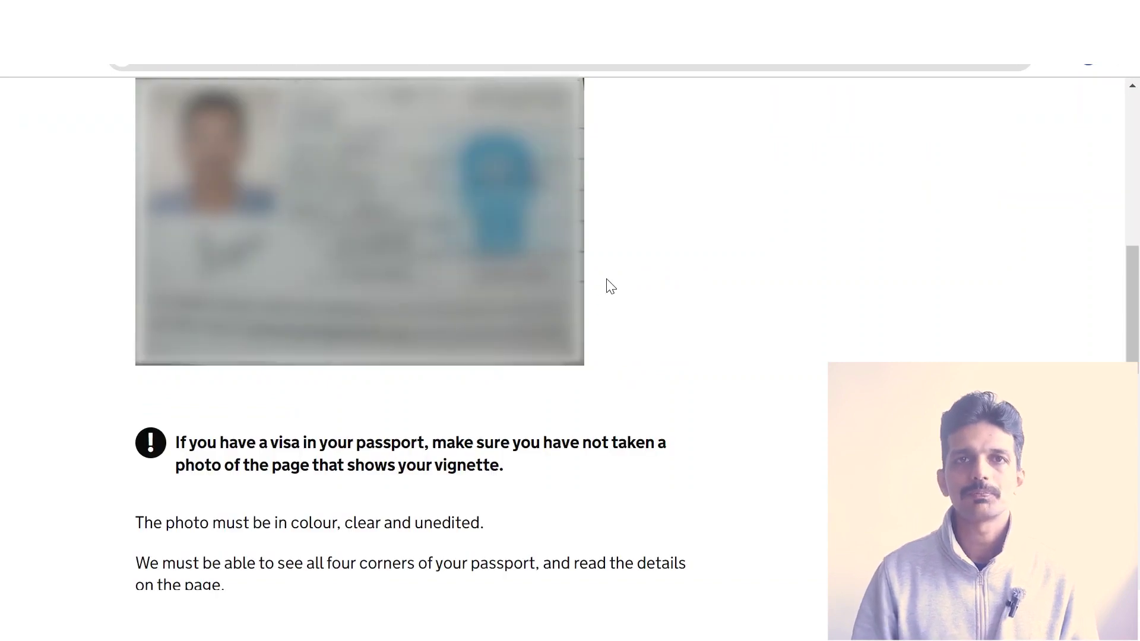
pyautogui.scroll(-6, 616, 285)
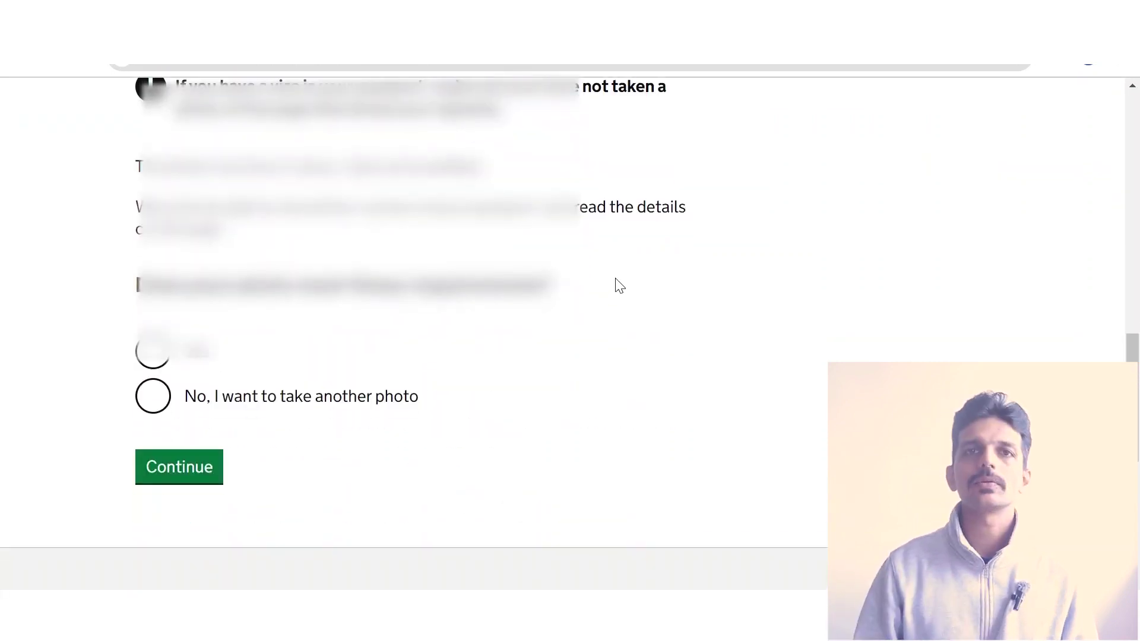
pyautogui.click(154, 351)
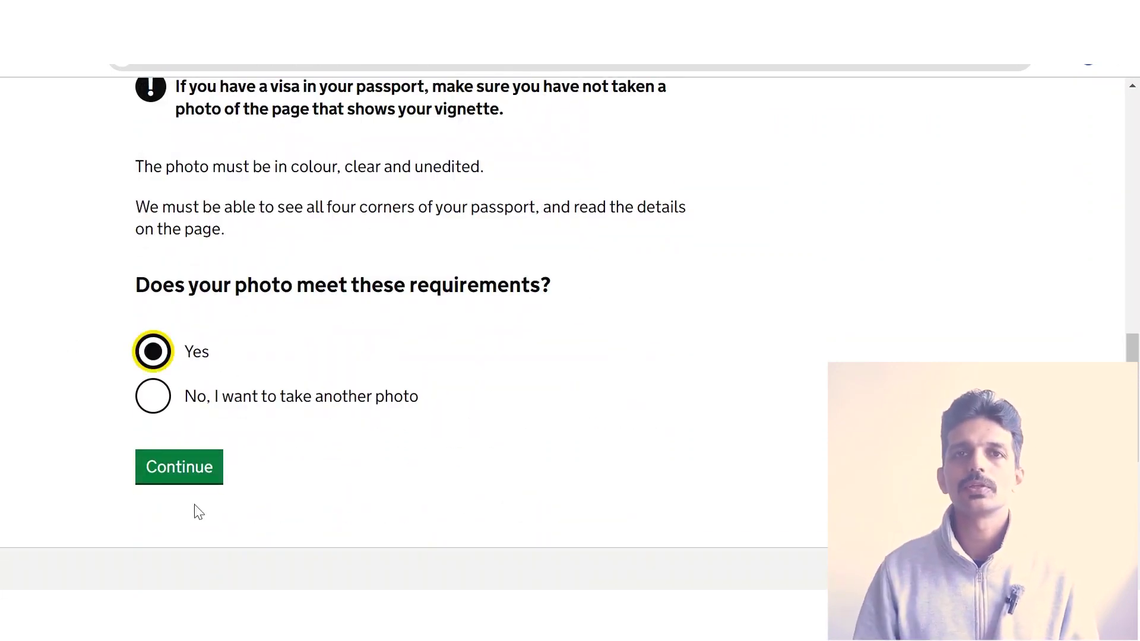
pyautogui.click(201, 484)
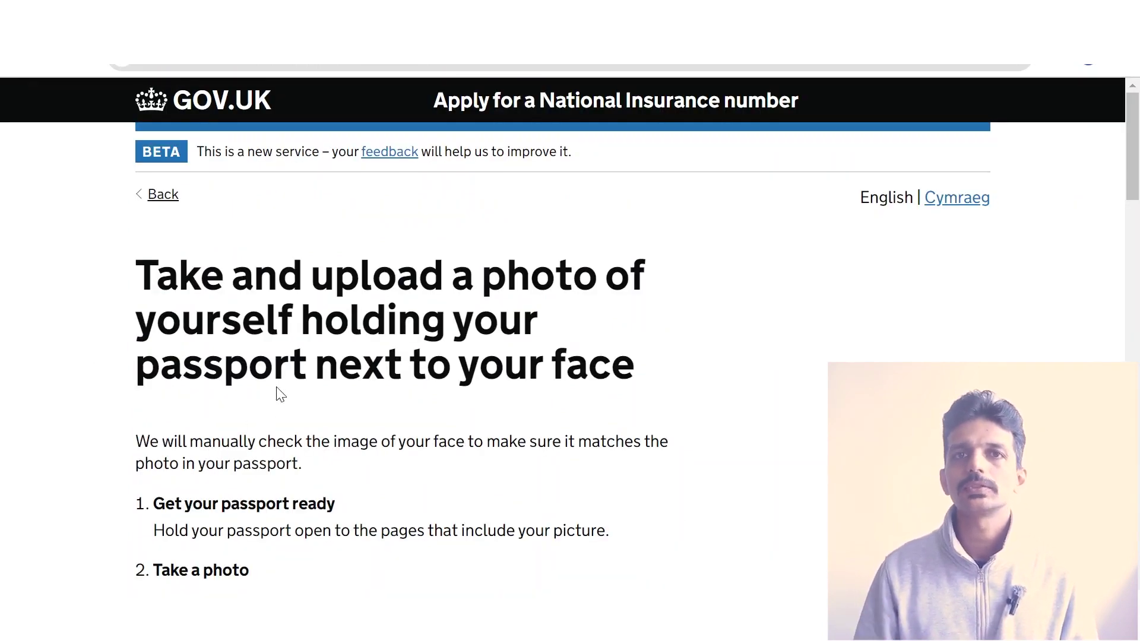
# Upload the photo of the applicant holding the passport, confirm that face and passport are both clearly visible, and continue
pyautogui.scroll(-2, 279, 389)
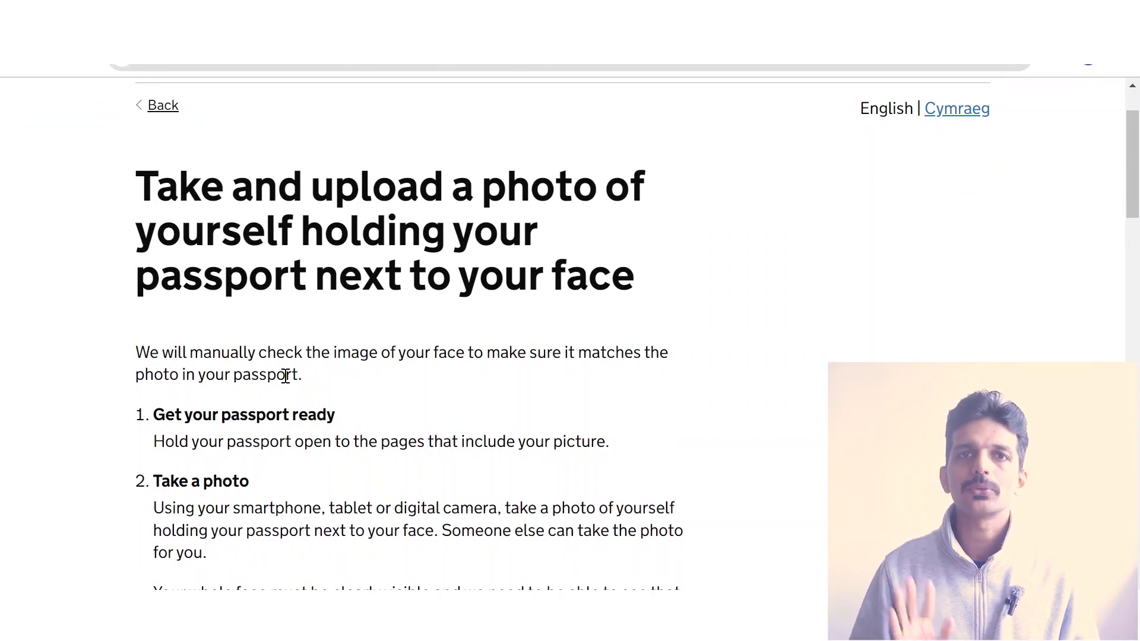
pyautogui.scroll(-5, 295, 383)
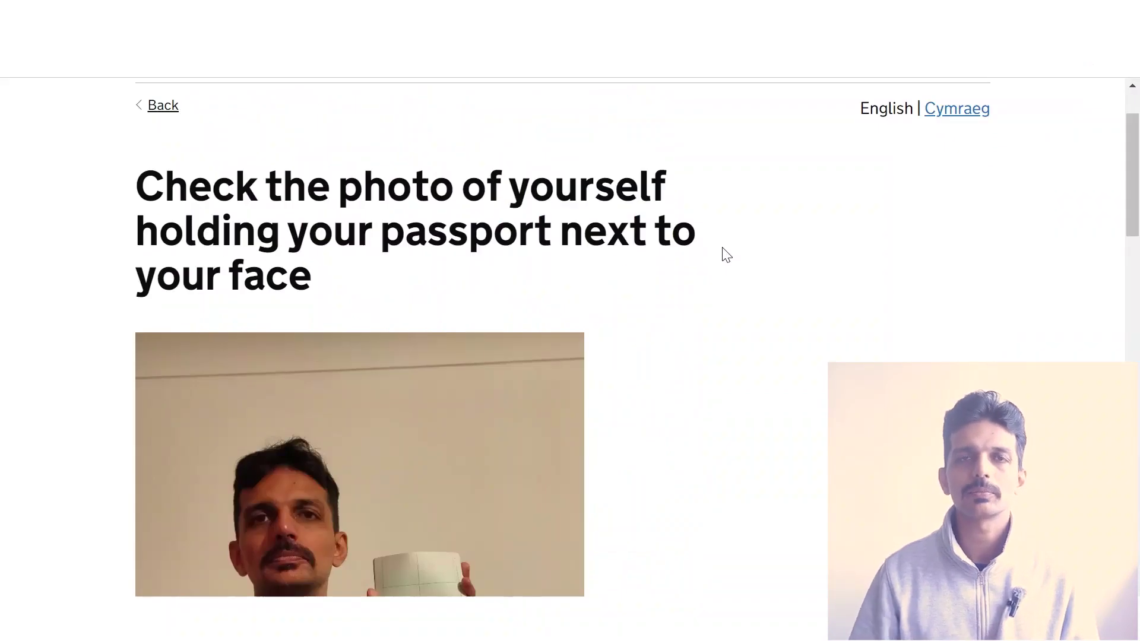
pyautogui.scroll(-4, 726, 254)
pyautogui.scroll(3, 727, 252)
pyautogui.scroll(-3, 726, 252)
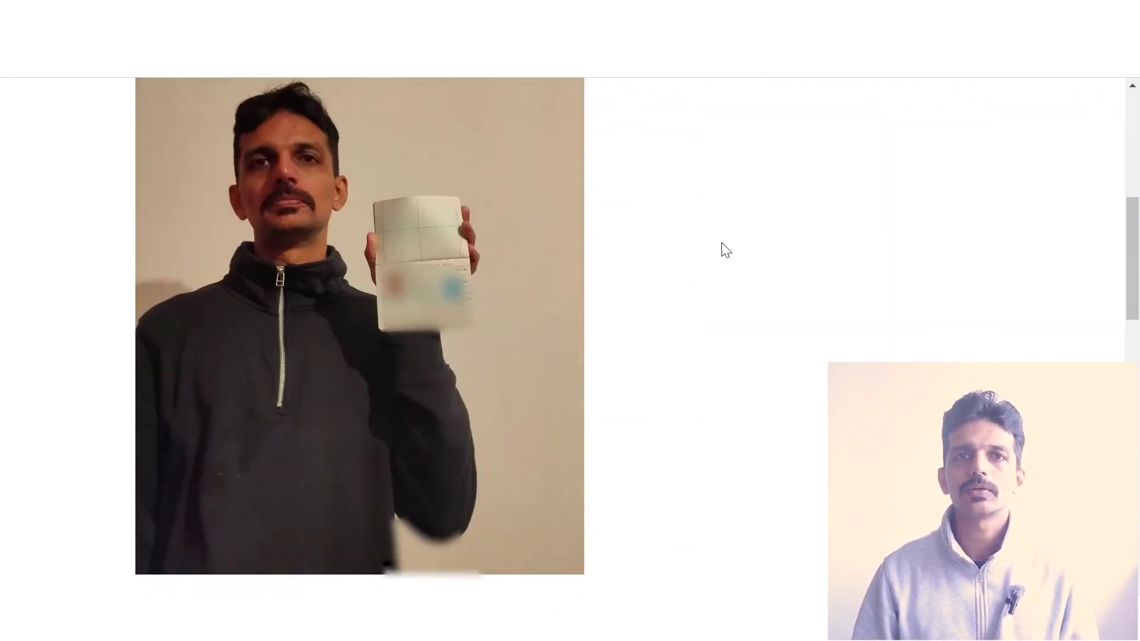
pyautogui.scroll(-6, 726, 250)
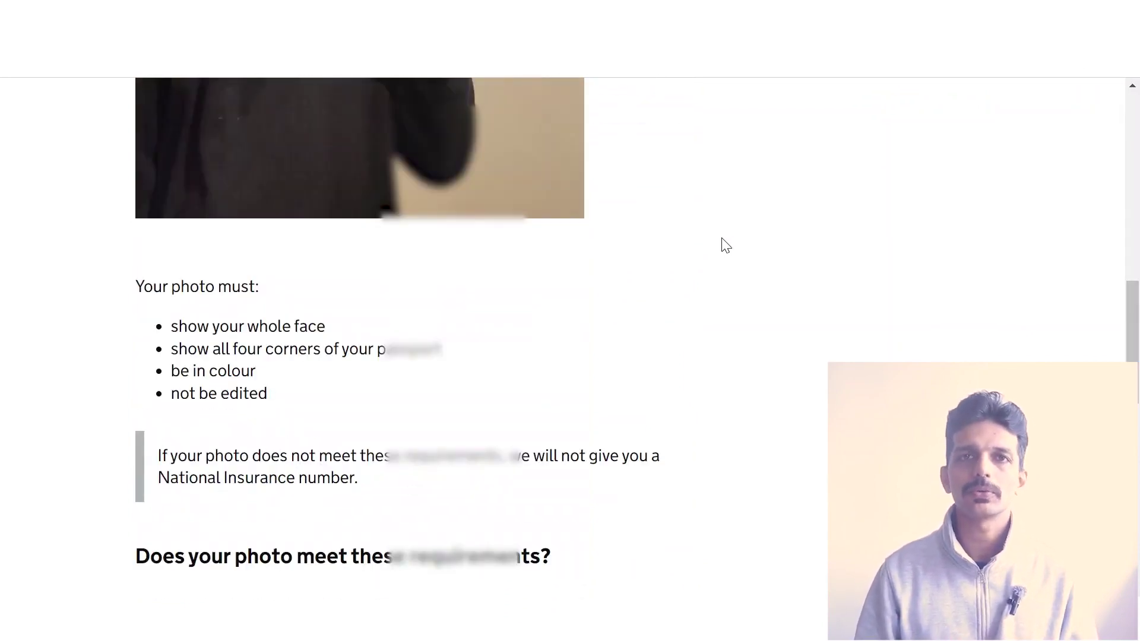
pyautogui.scroll(4, 722, 238)
pyautogui.scroll(-6, 720, 234)
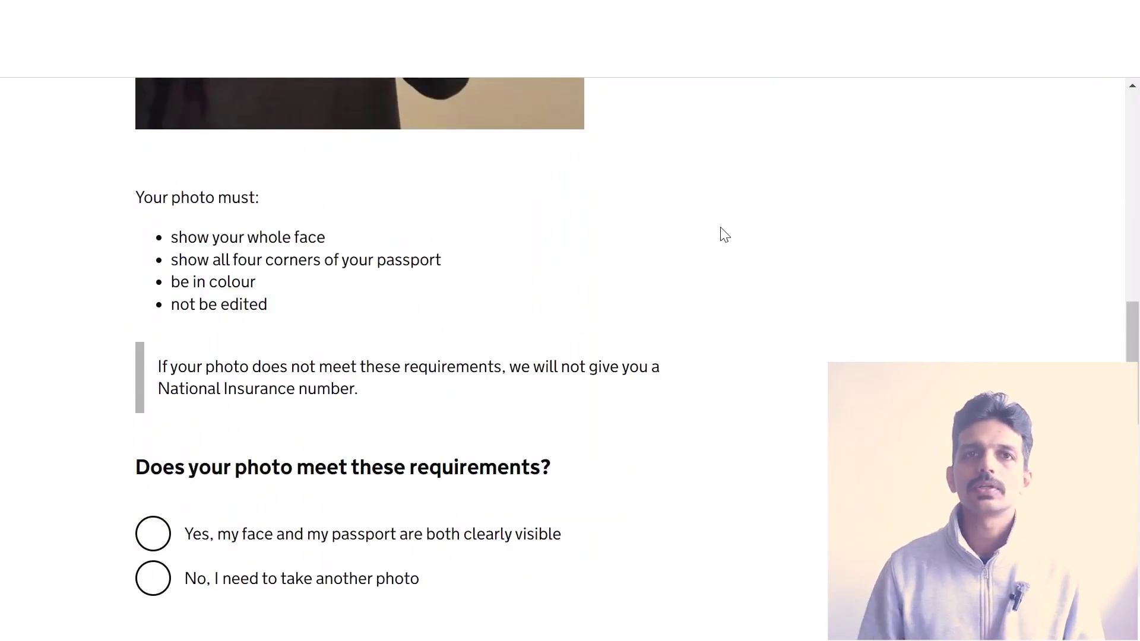
pyautogui.scroll(-3, 722, 236)
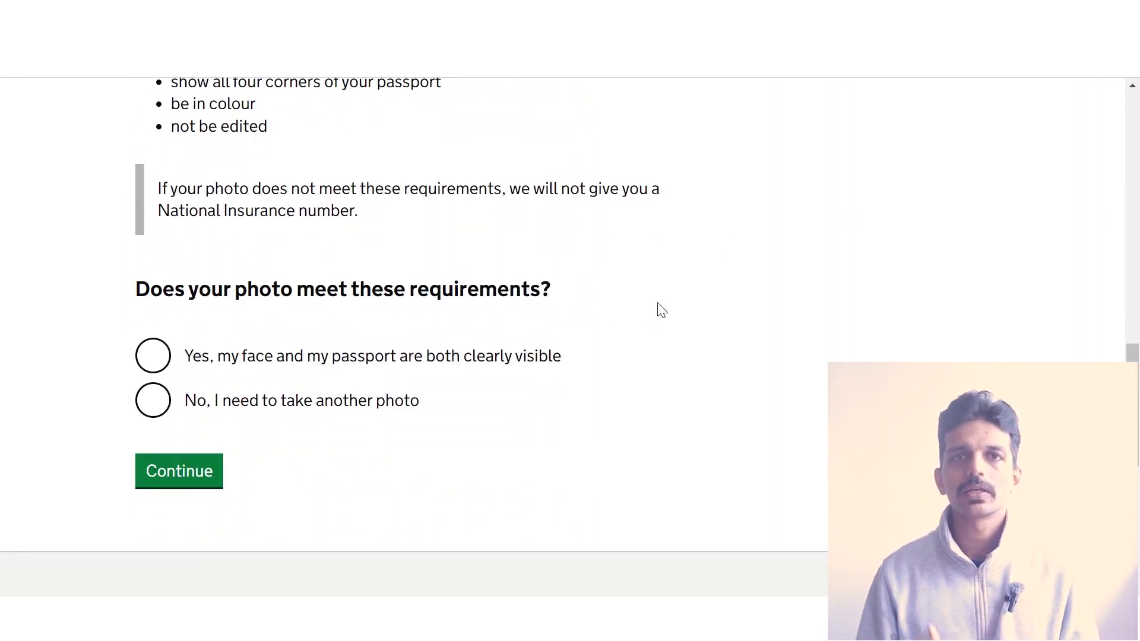
pyautogui.click(153, 359)
pyautogui.scroll(-3, 419, 283)
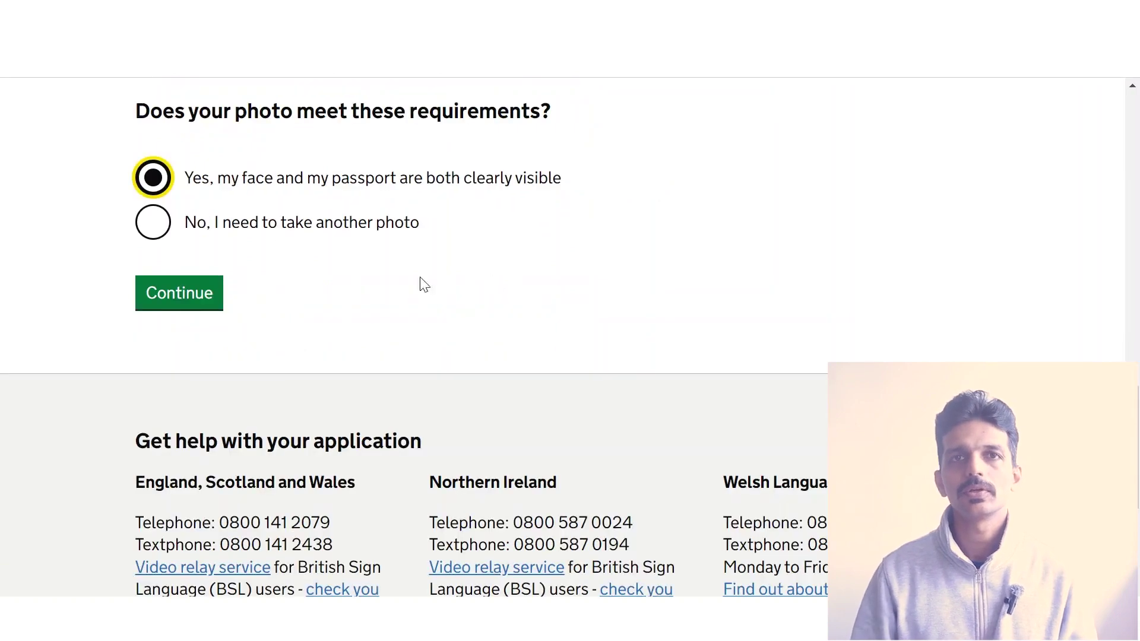
pyautogui.click(197, 301)
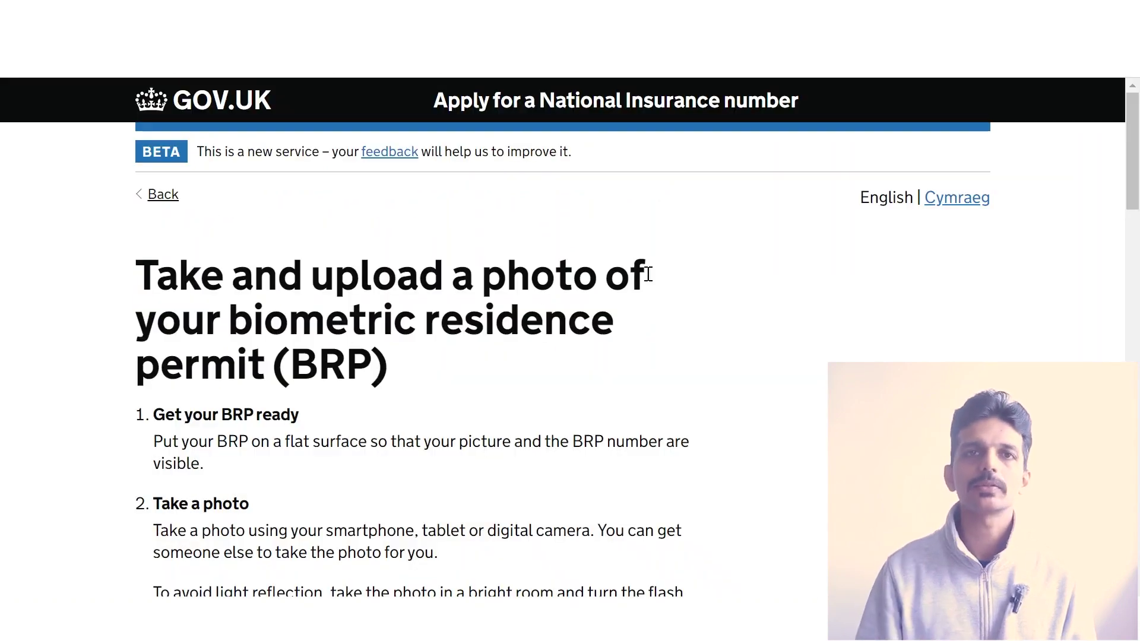
# Upload the photo of the biometric residence permit, confirm with Yes that it meets the requirements, and continue
pyautogui.scroll(-4, 466, 263)
pyautogui.scroll(-5, 469, 260)
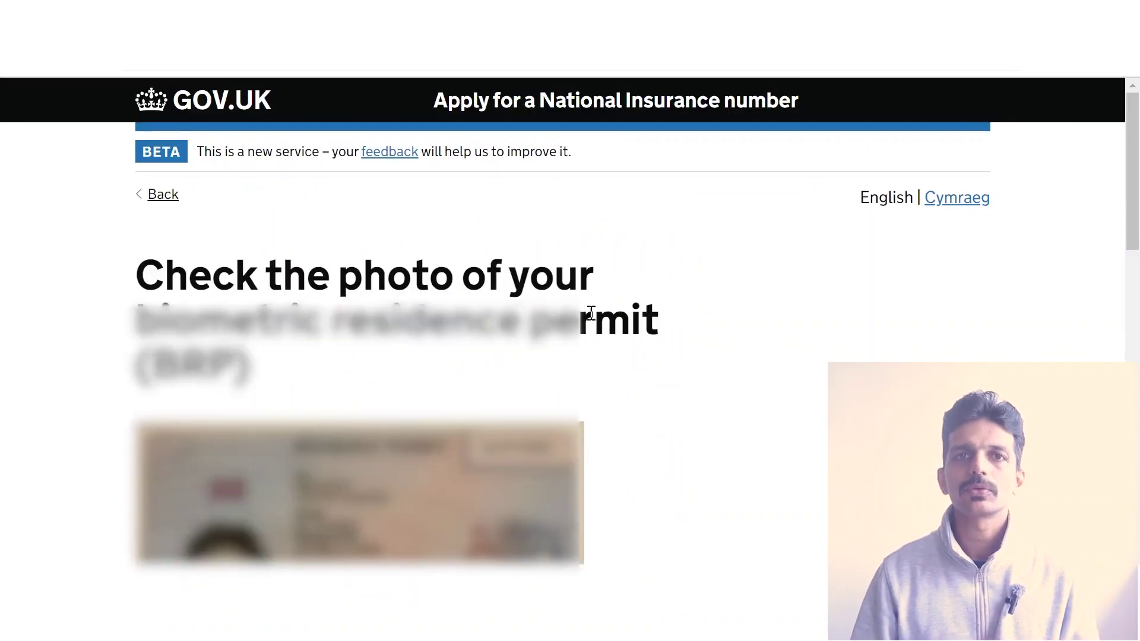
pyautogui.scroll(-5, 605, 325)
pyautogui.scroll(-4, 605, 326)
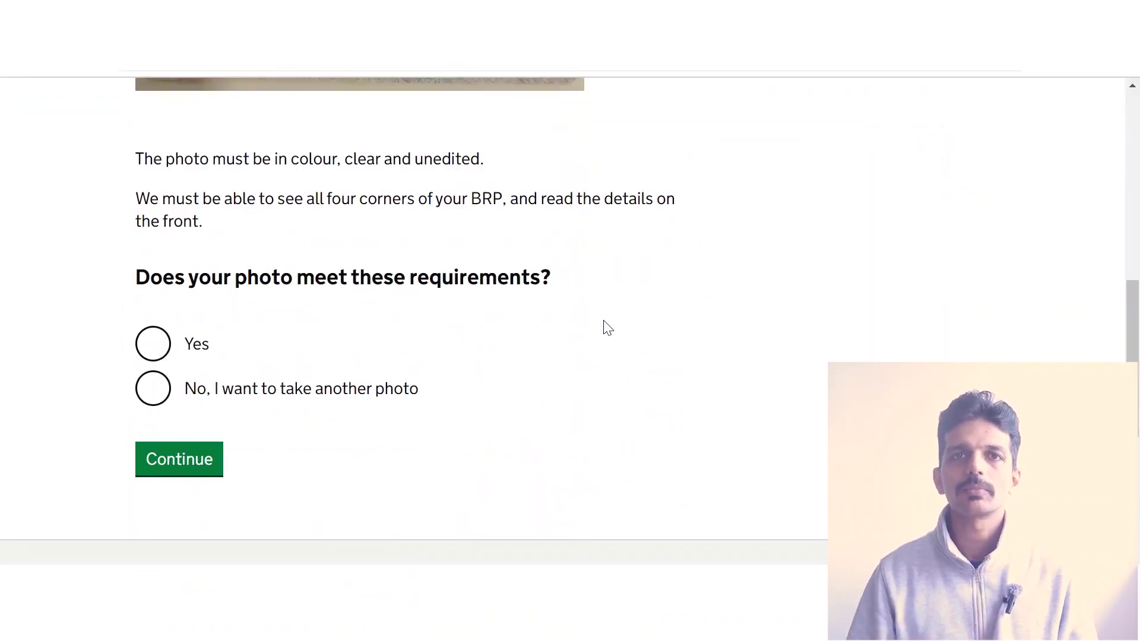
pyautogui.click(156, 350)
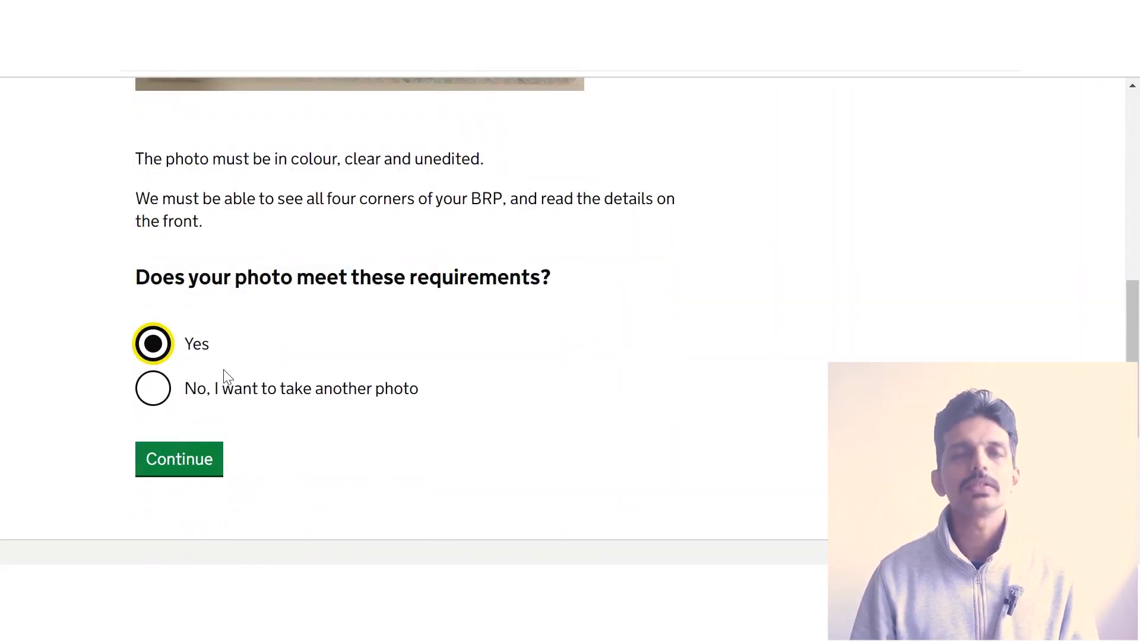
pyautogui.click(172, 465)
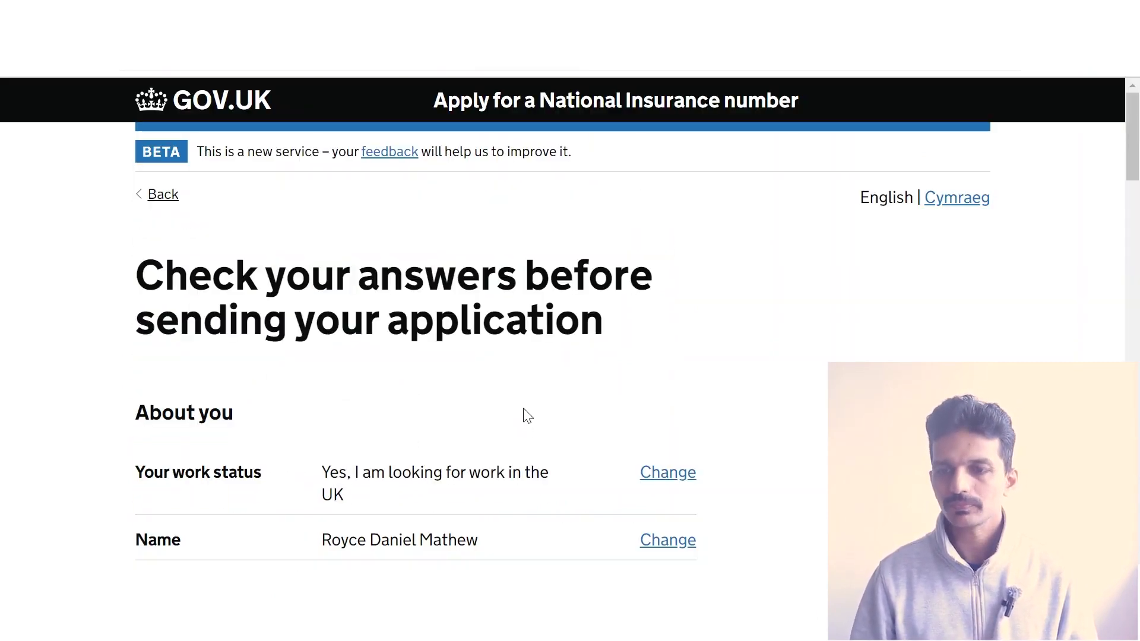
# Review the application answers, declare the information read and understood, and accept and send the application
pyautogui.scroll(-9, 527, 404)
pyautogui.scroll(-15, 532, 404)
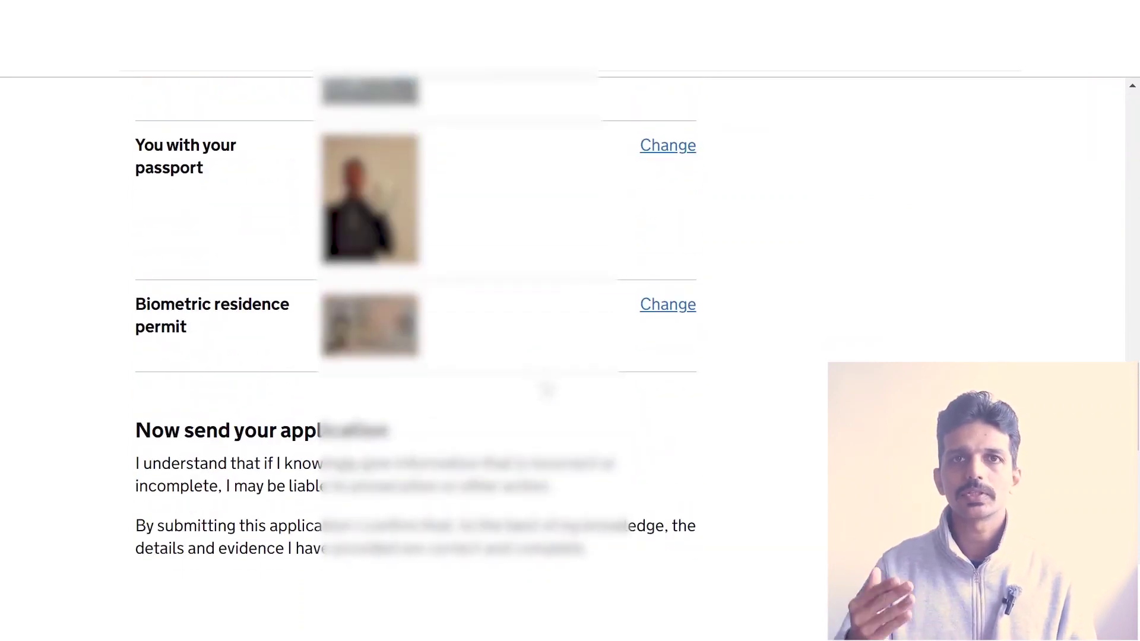
pyautogui.scroll(-3, 547, 389)
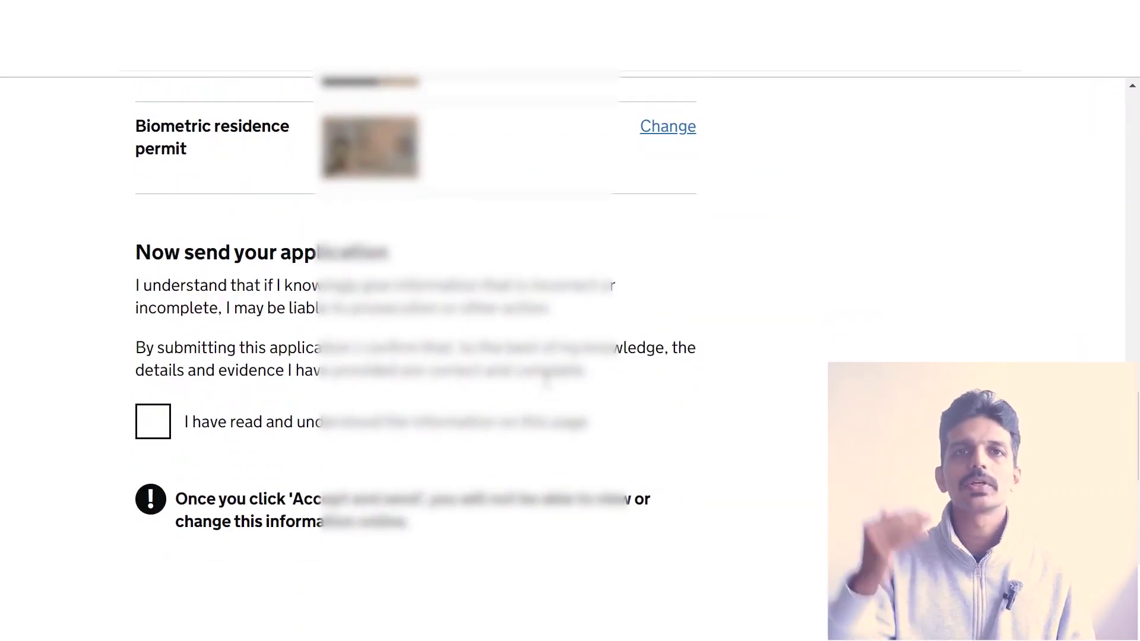
pyautogui.click(152, 424)
pyautogui.scroll(-2, 287, 453)
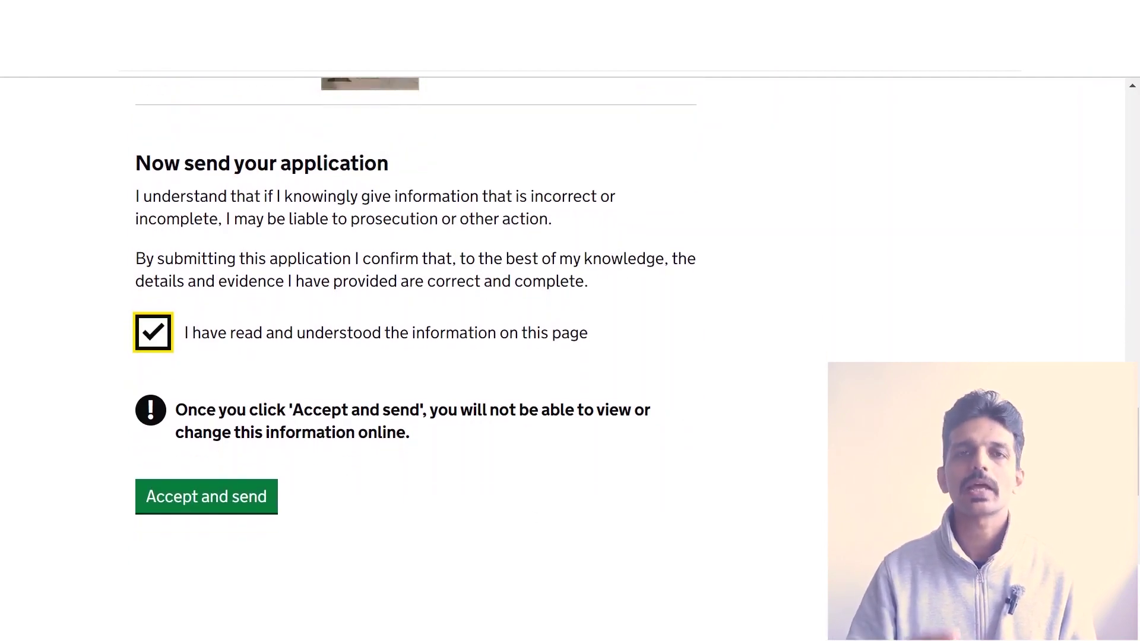
pyautogui.click(247, 497)
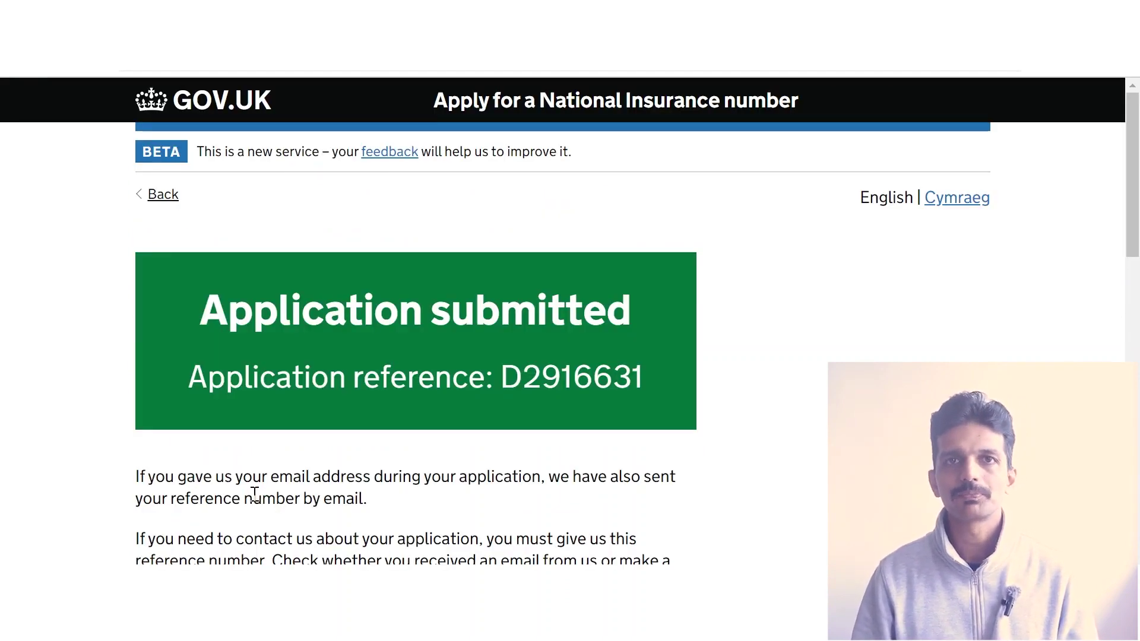
# Read the submission page for the application reference and the What happens next information
pyautogui.scroll(-3, 320, 410)
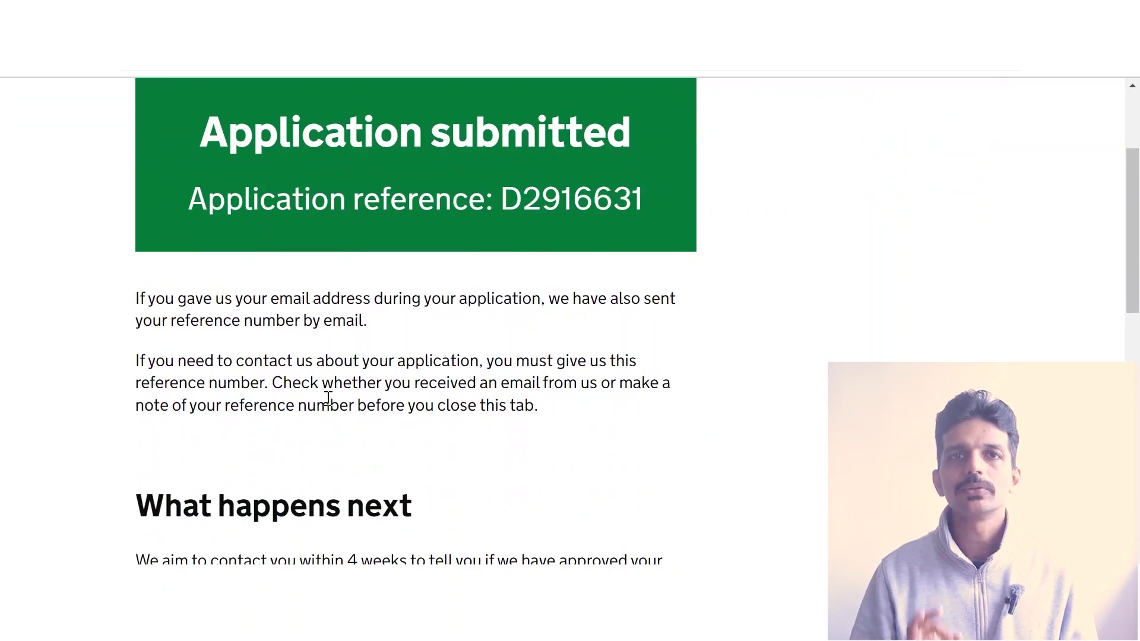
pyautogui.scroll(-6, 538, 252)
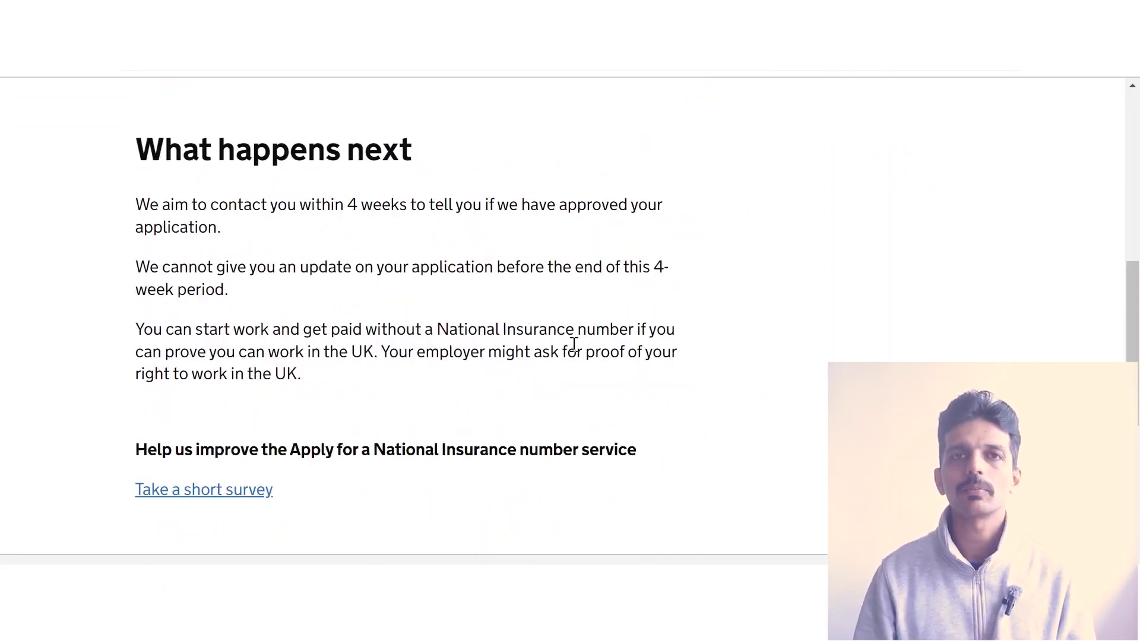
pyautogui.scroll(9, 573, 343)
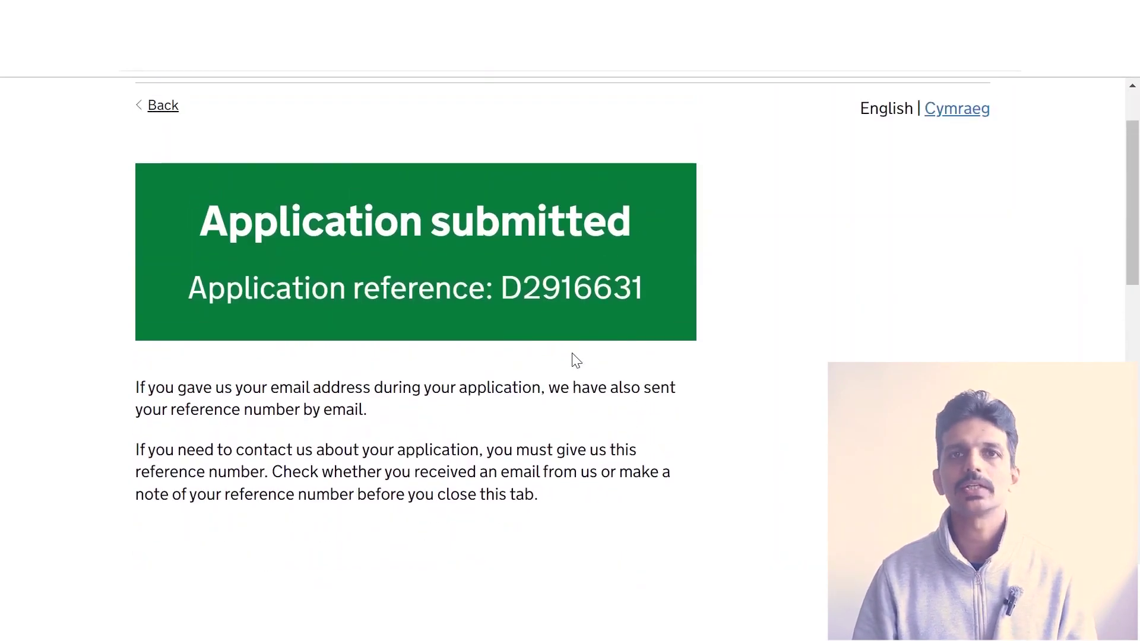